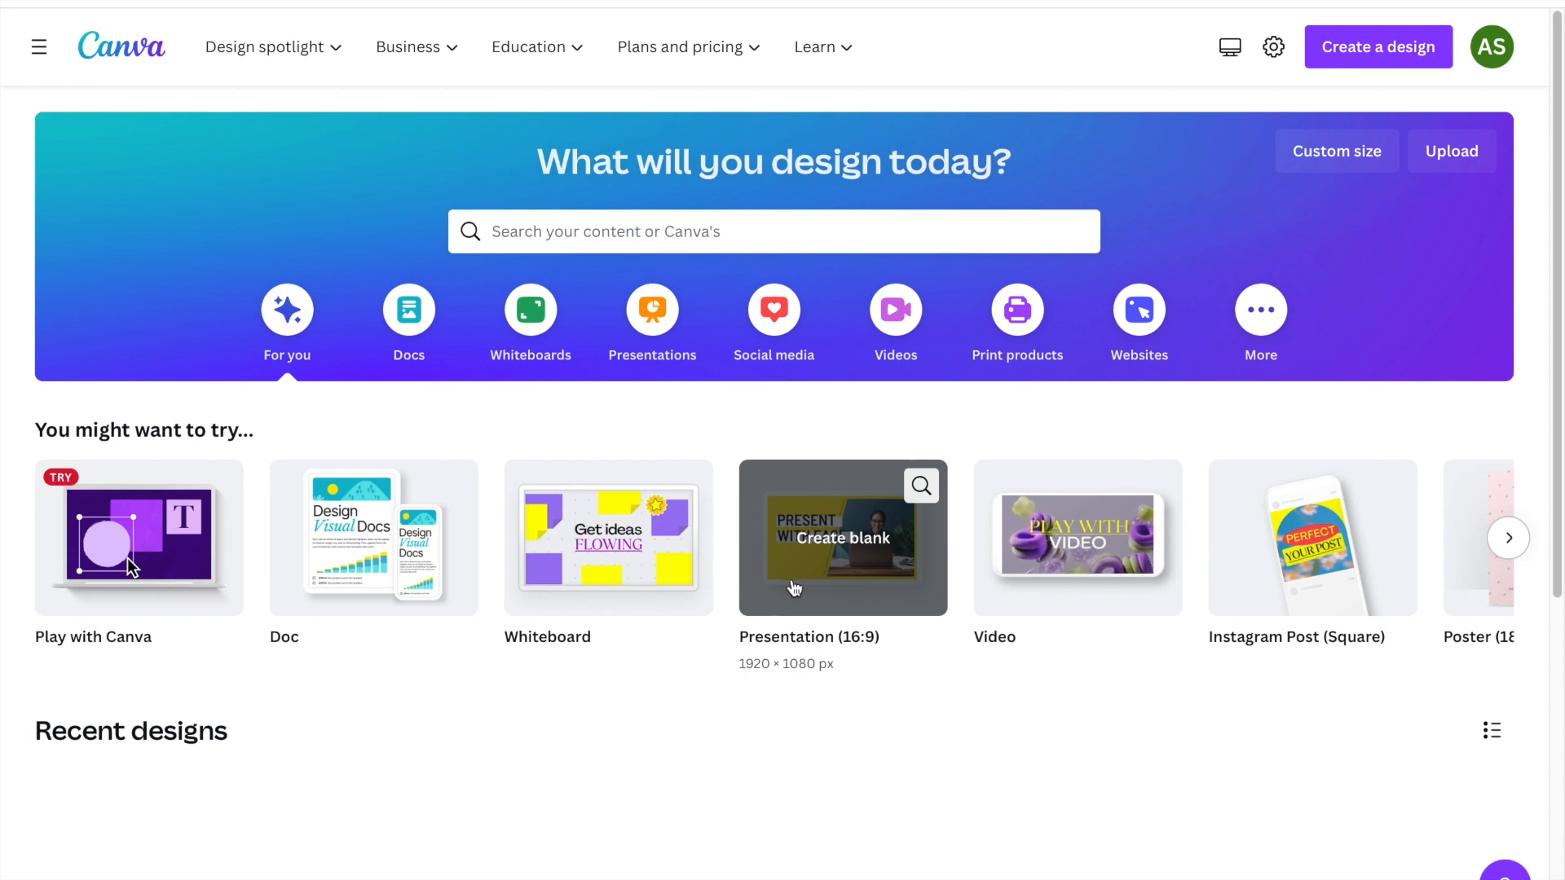
Create a new blank Presentation (16:9) design and dismiss the sharing options.
{"action": "left_click", "coordinate": [1510, 555]}
{"action": "left_click", "coordinate": [1510, 555]}
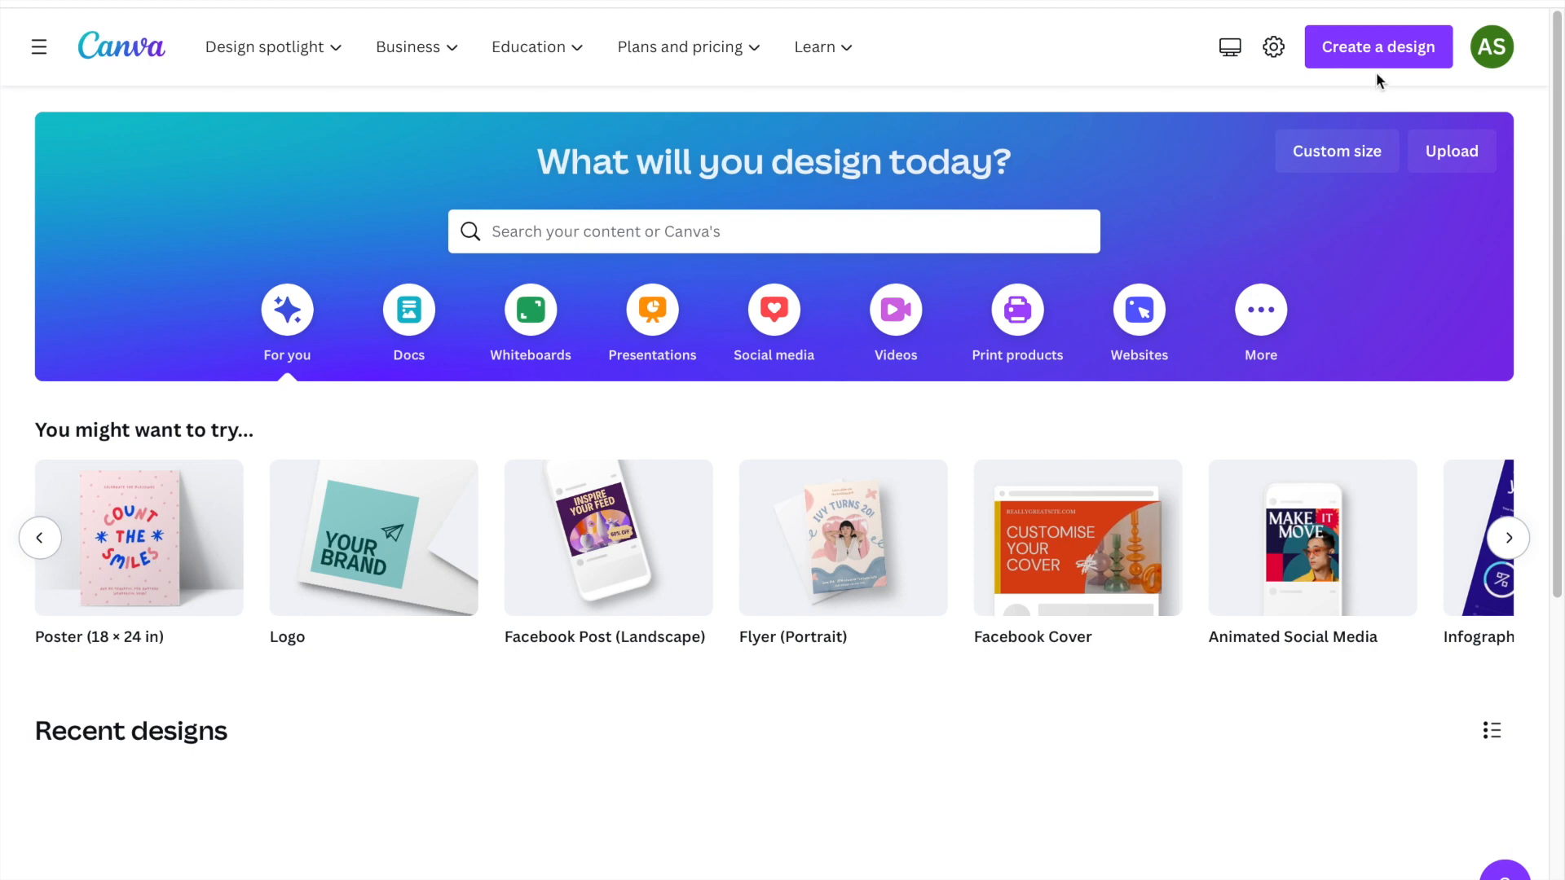
{"action": "left_click", "coordinate": [1369, 48]}
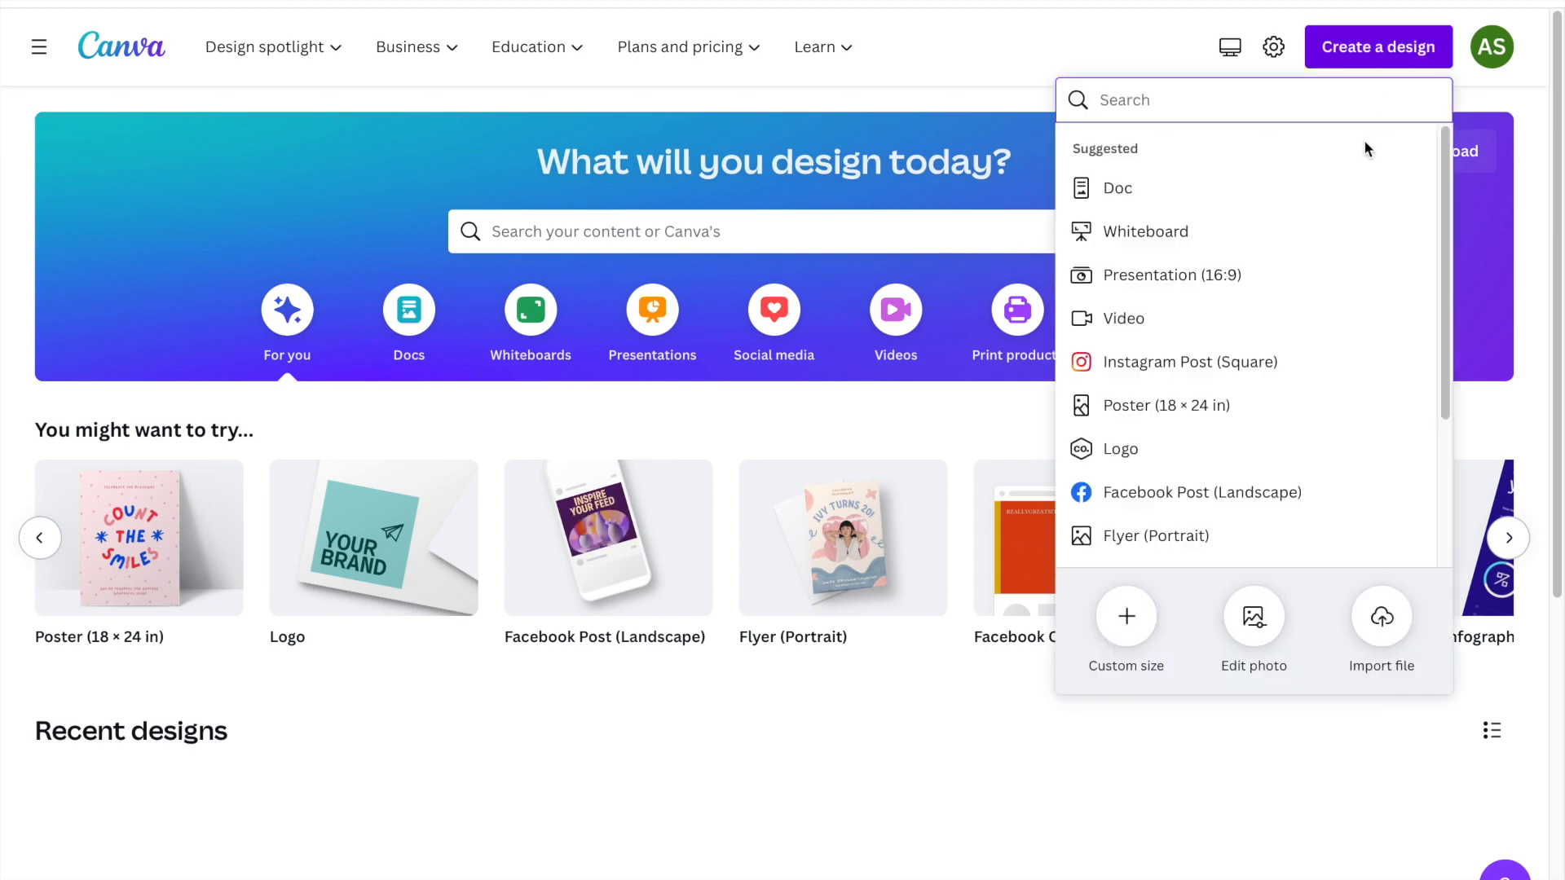
{"action": "left_click", "coordinate": [1241, 277]}
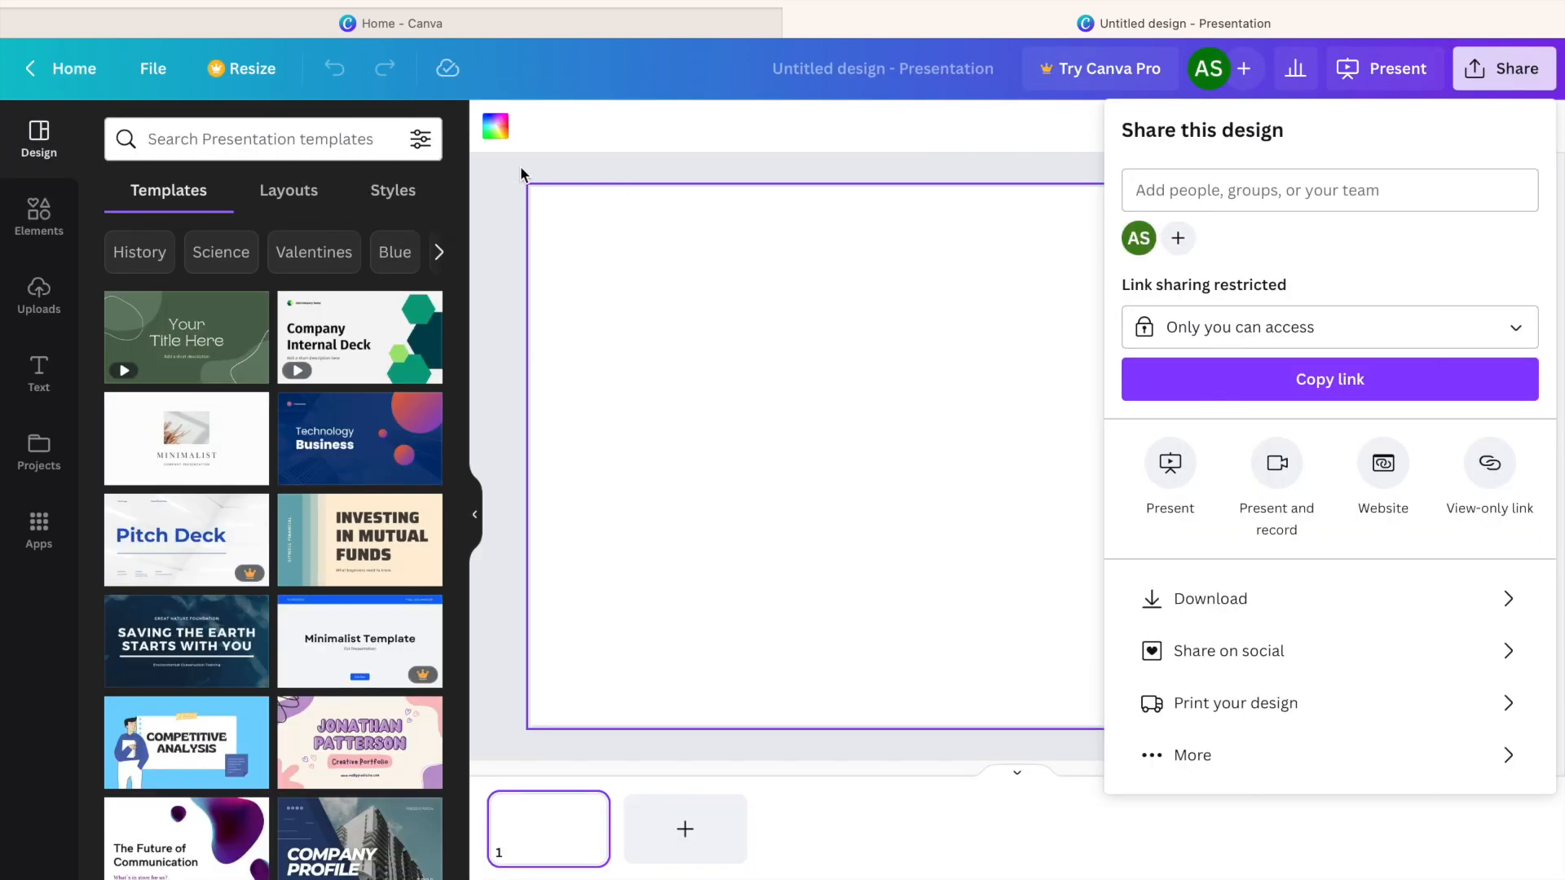
{"action": "left_click", "coordinate": [521, 167]}
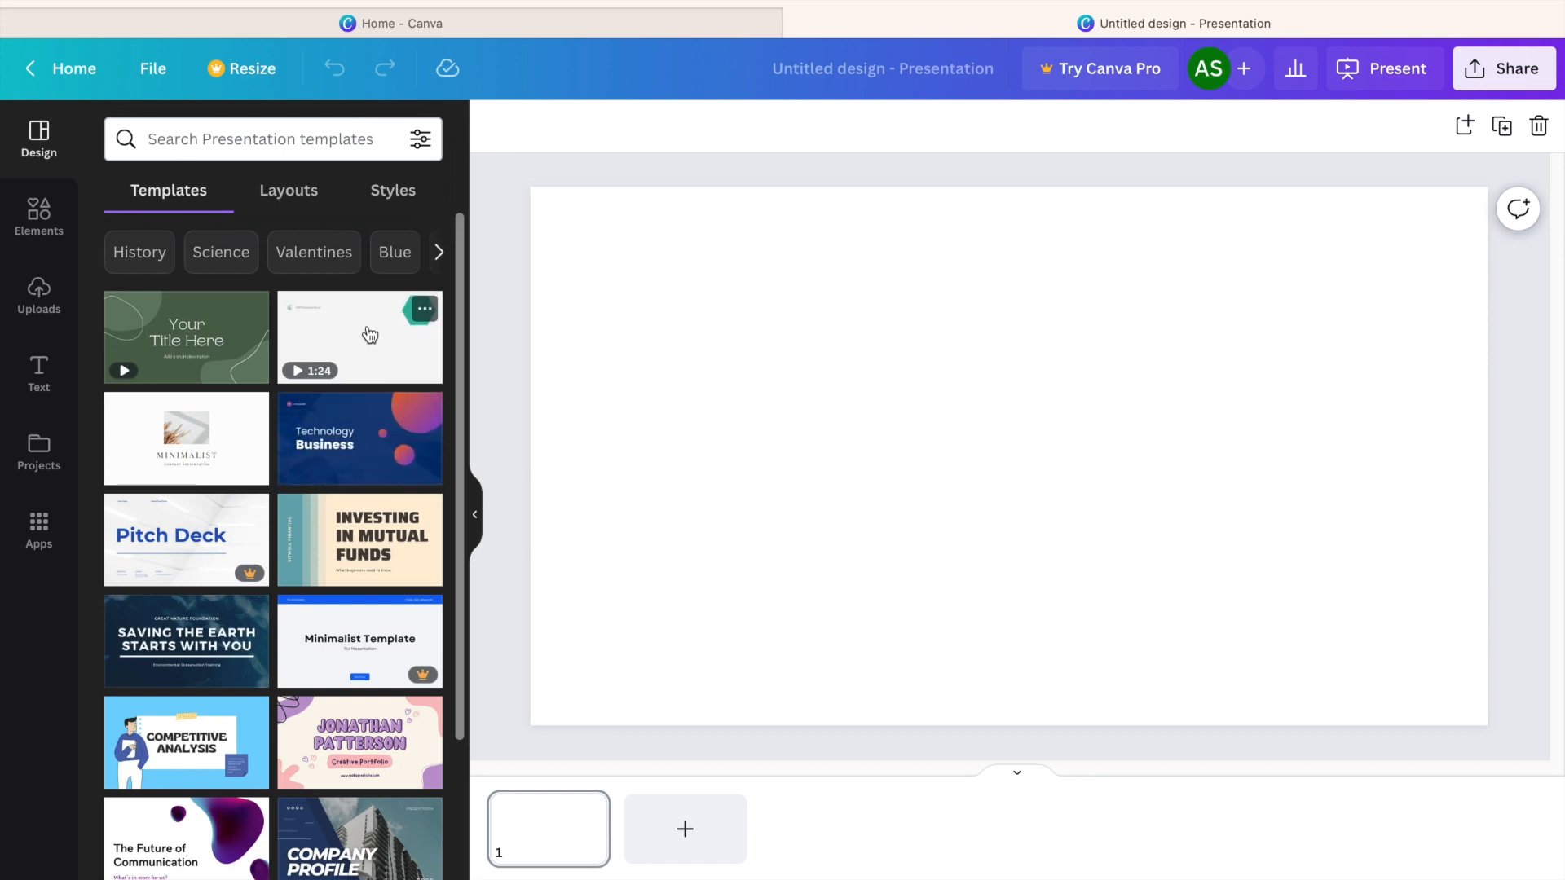
Apply all 15 pages of the BOOST Brown Minimalist Pitch Deck Presentation template and return to the template list.
{"action": "scroll", "coordinate": [385, 660], "scroll_direction": "down", "scroll_amount": 3}
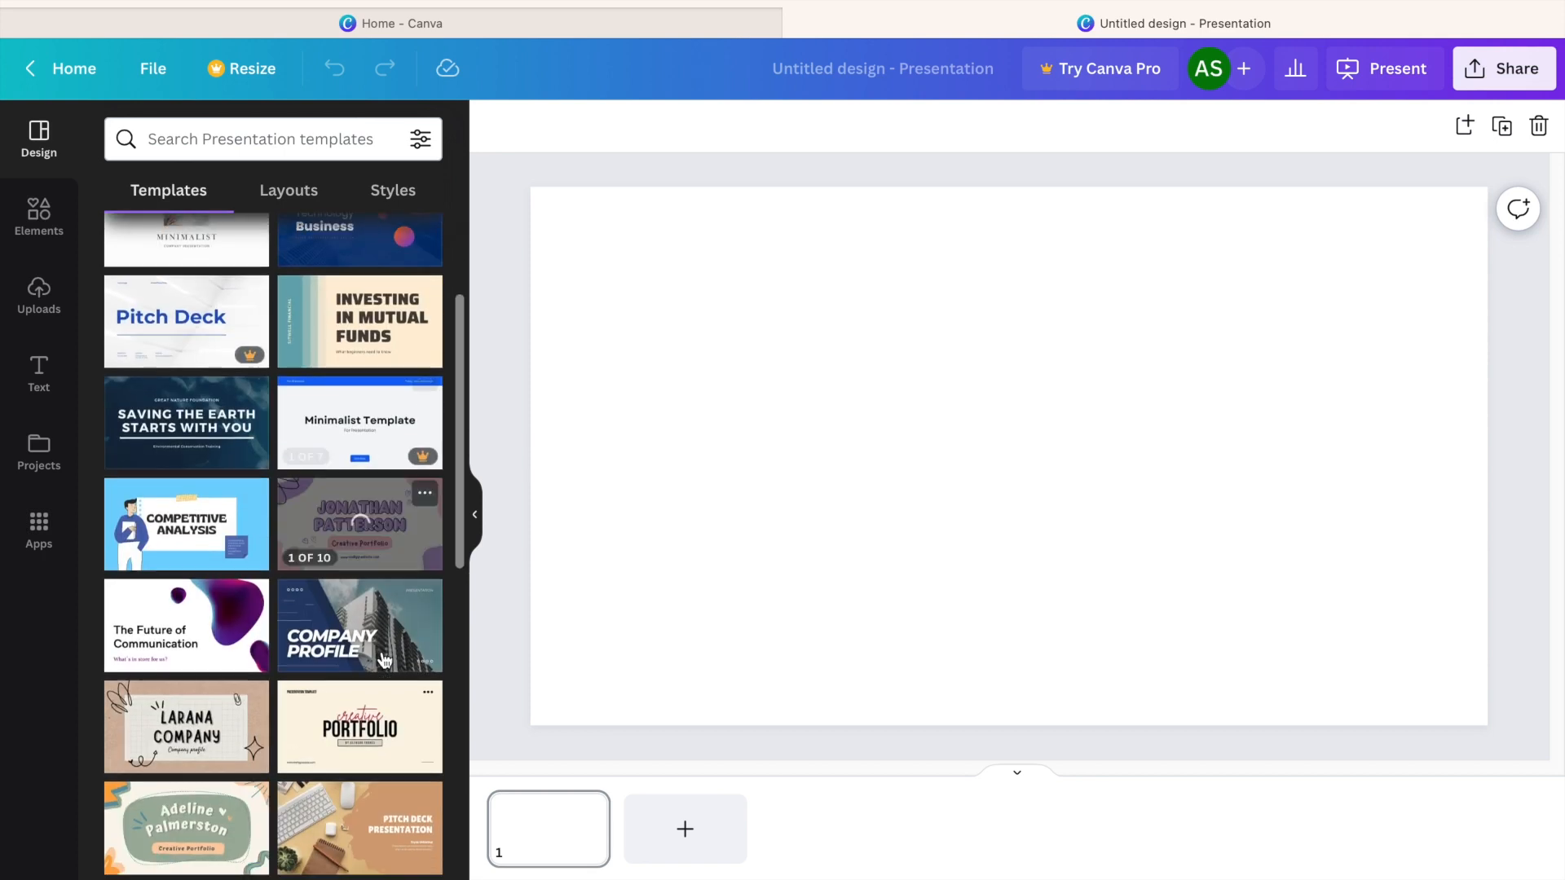
{"action": "scroll", "coordinate": [384, 660], "scroll_direction": "down", "scroll_amount": 3}
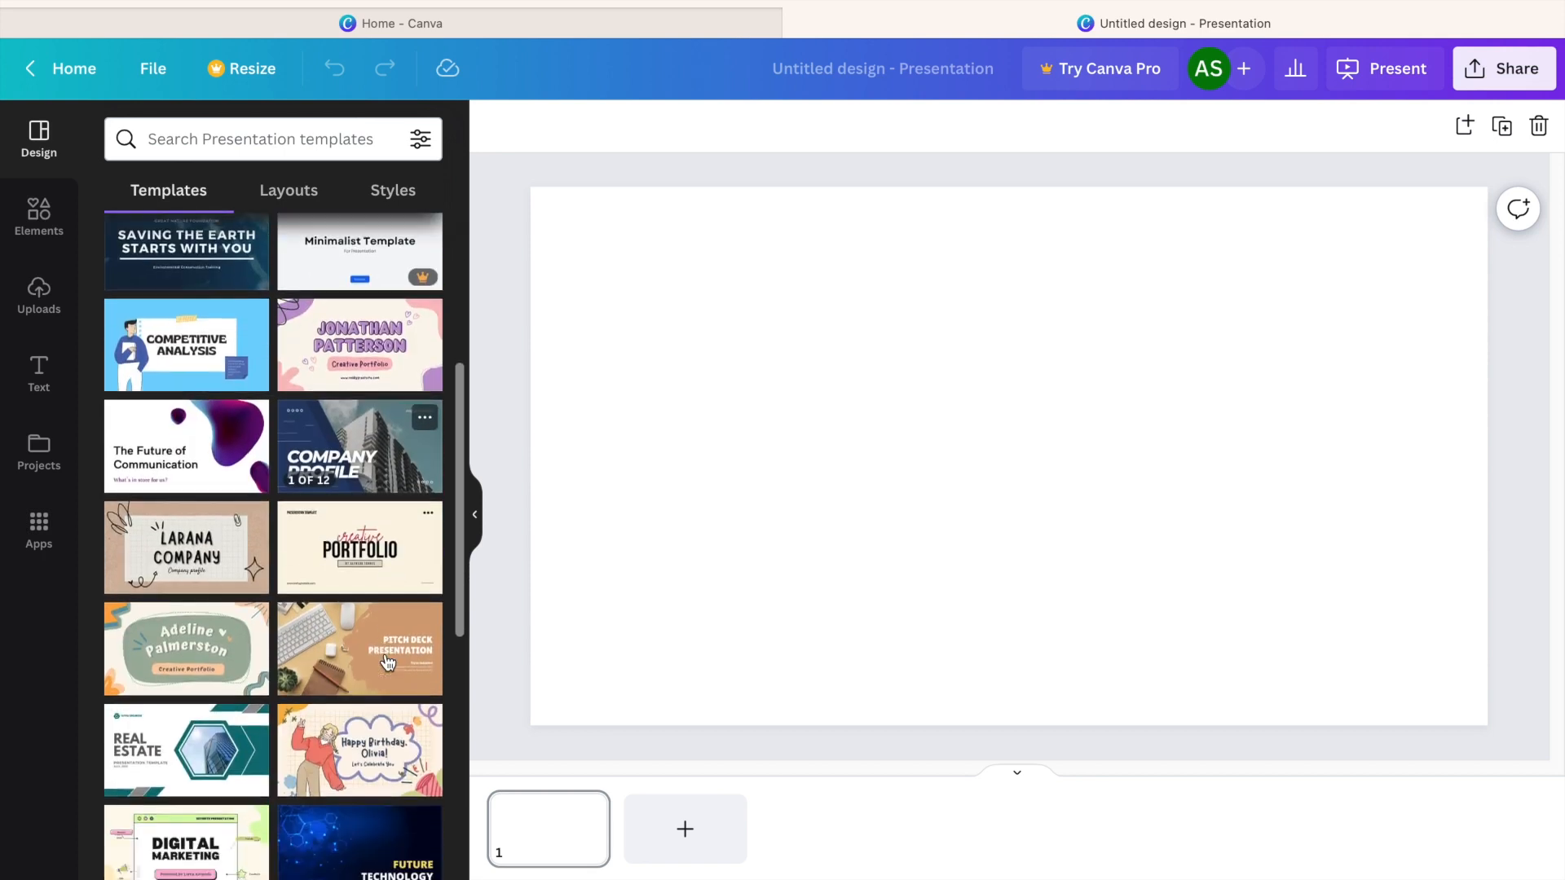
{"action": "left_click", "coordinate": [337, 646]}
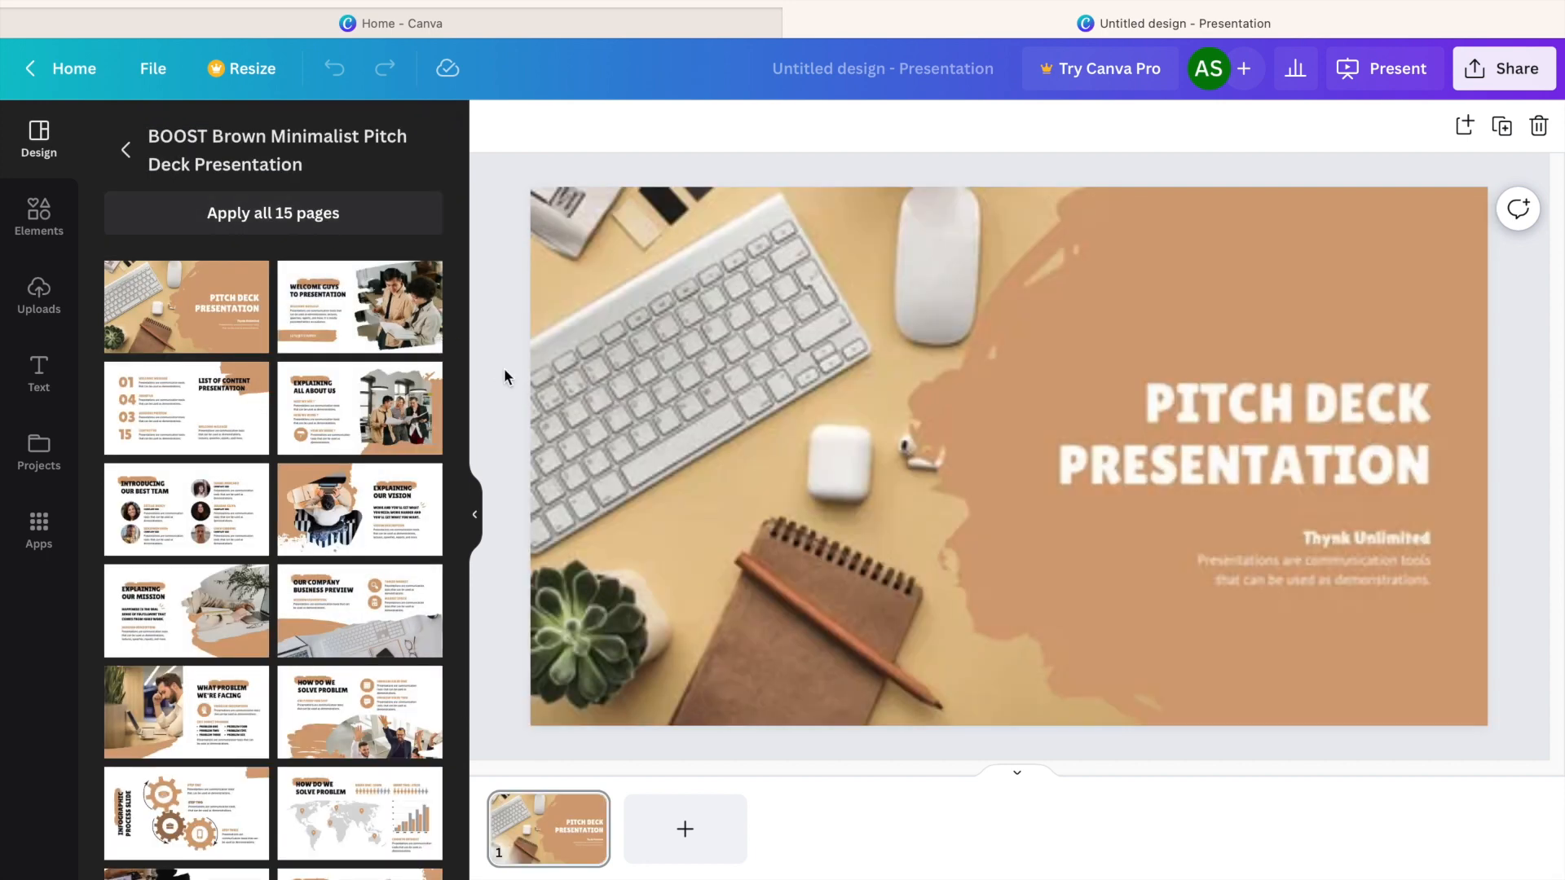
{"action": "left_click", "coordinate": [209, 202]}
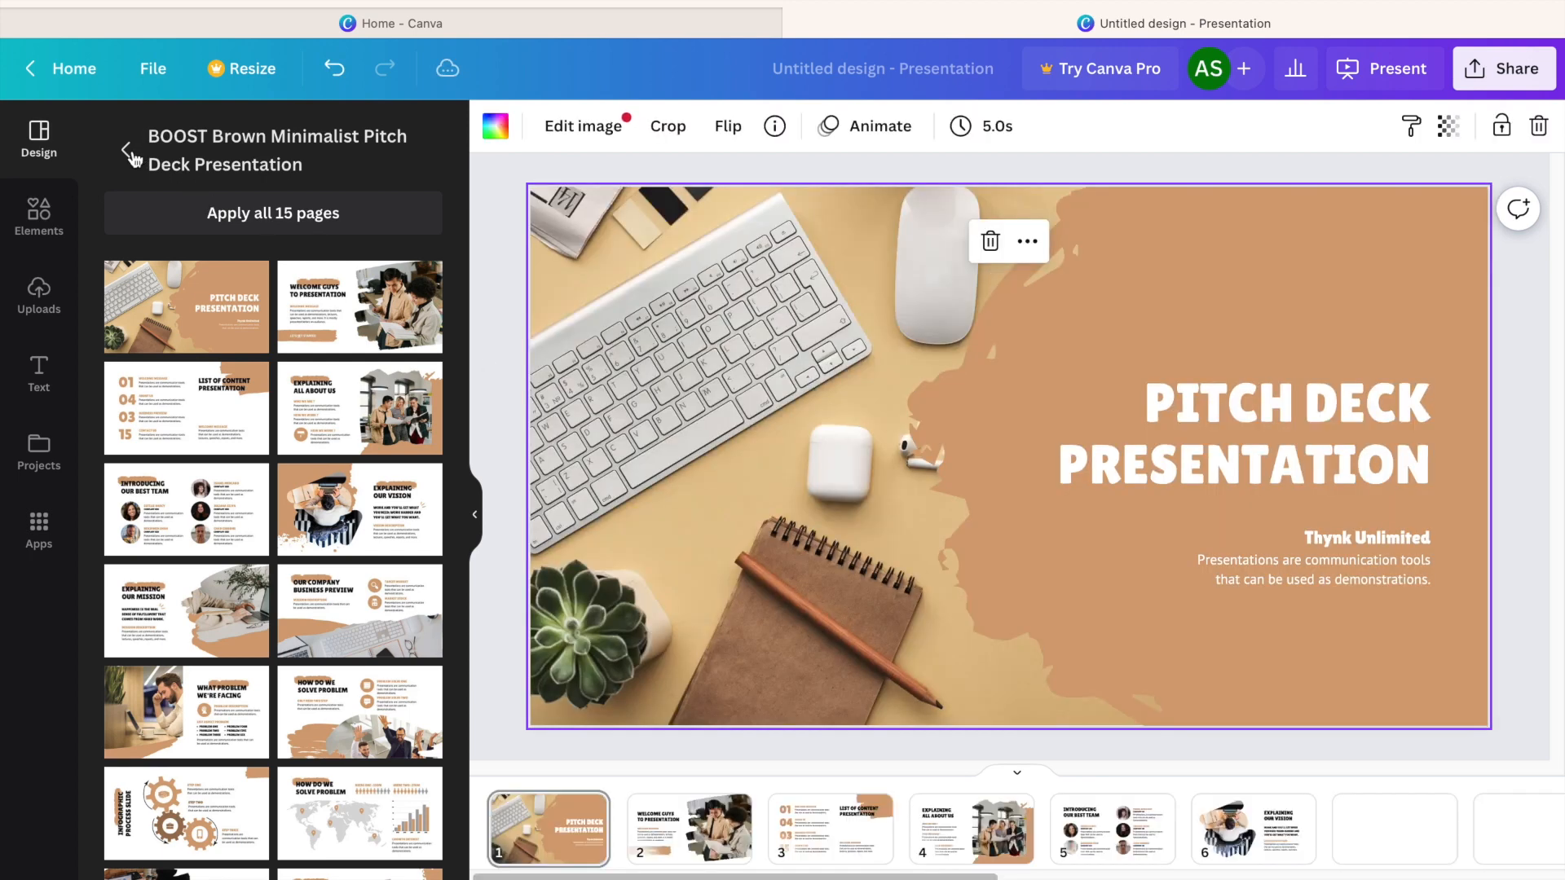
{"action": "left_click", "coordinate": [133, 152]}
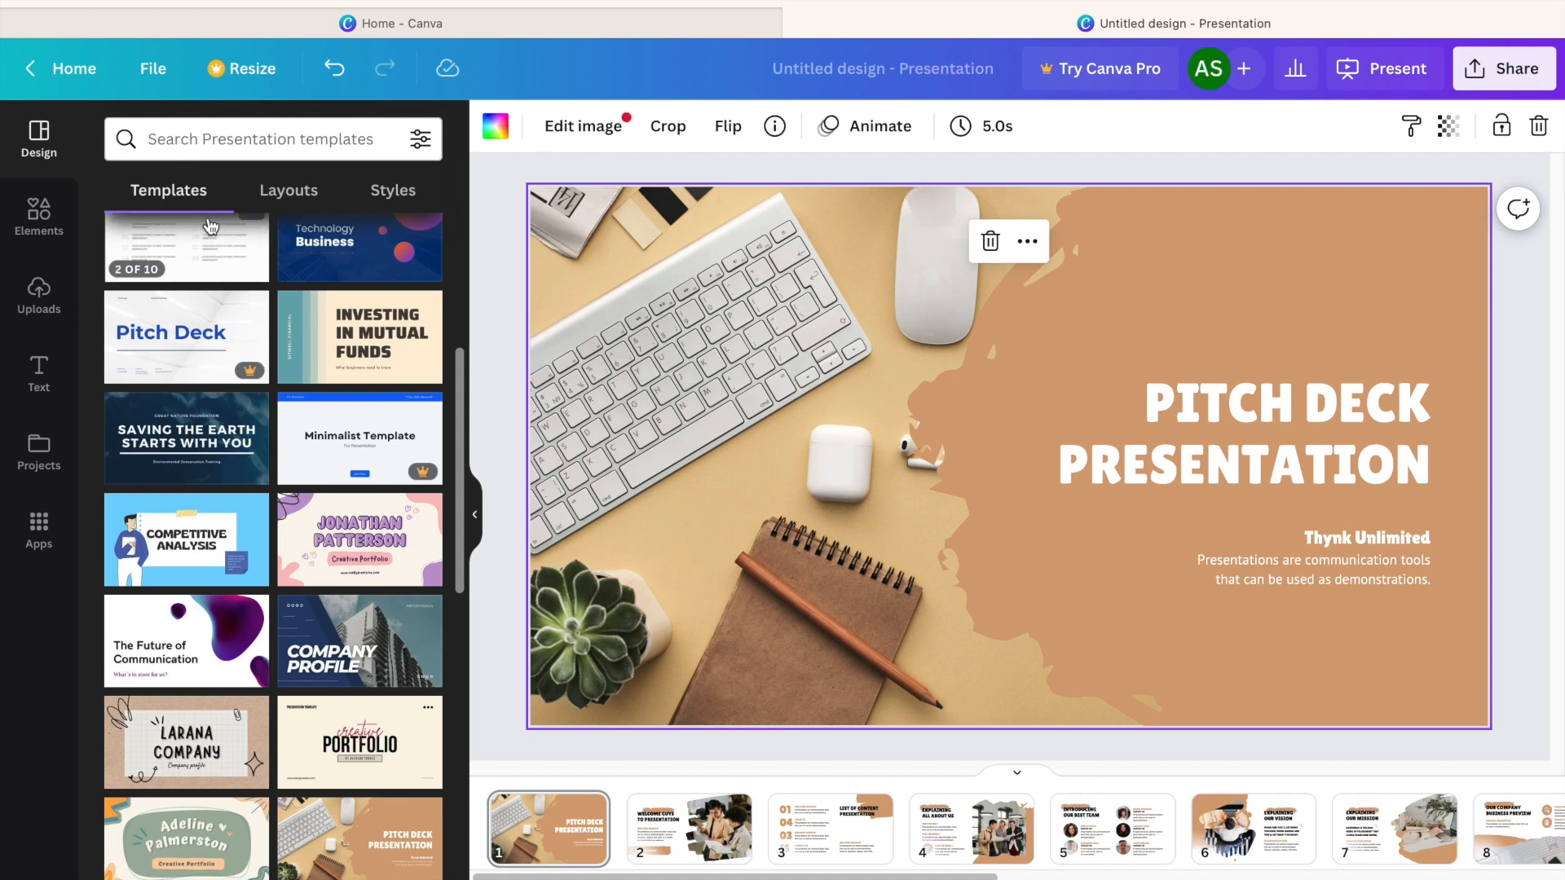
Insert the uploaded TYLA logo on the first slide.
{"action": "left_click", "coordinate": [45, 306]}
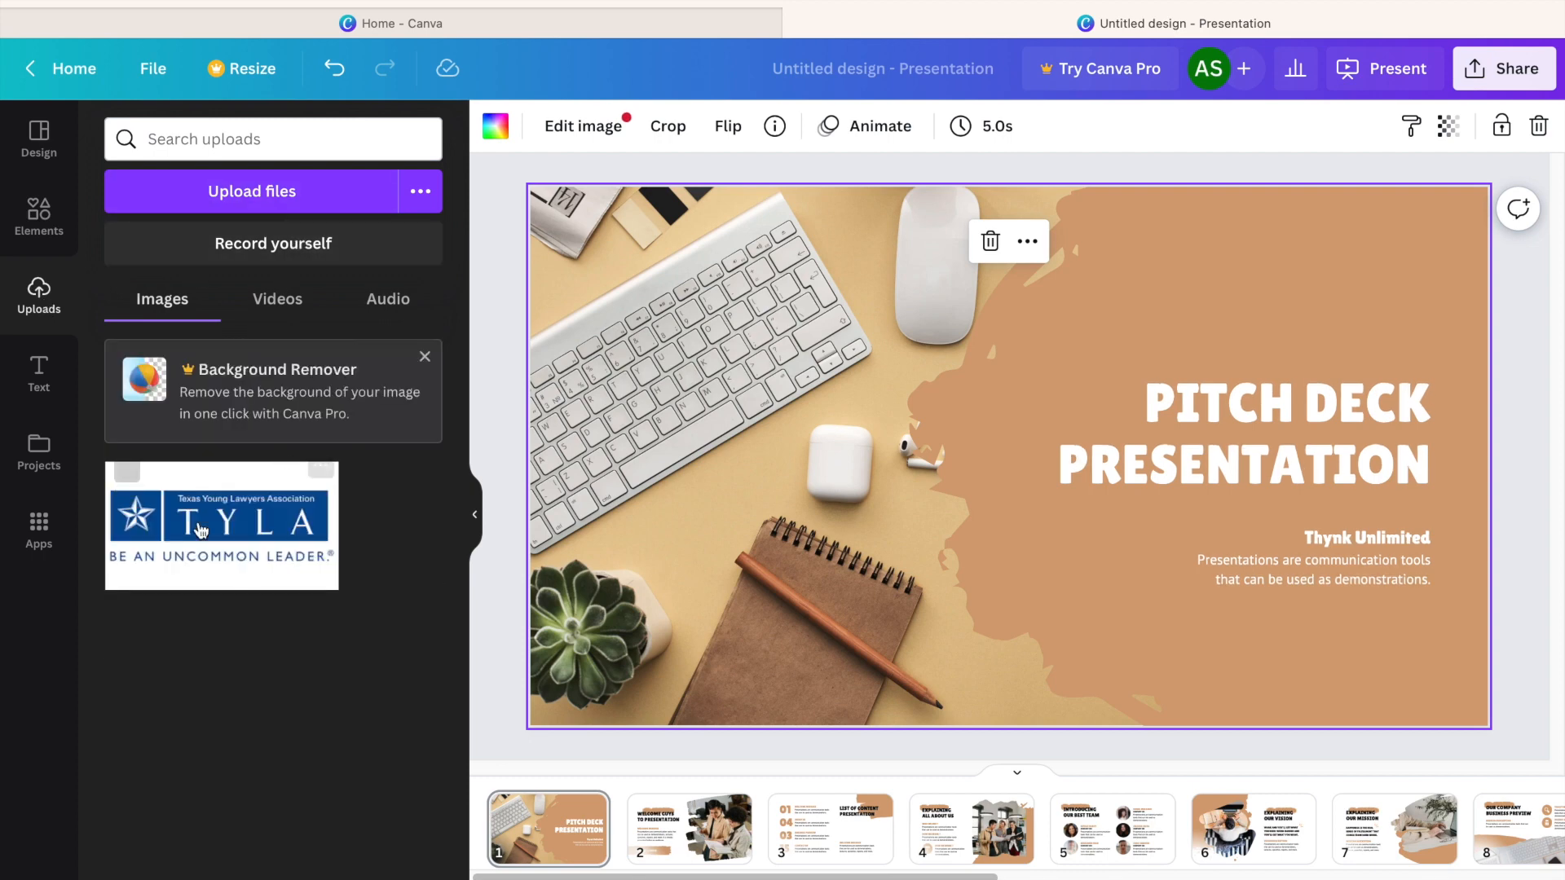
{"action": "mouse_move", "coordinate": [264, 573]}
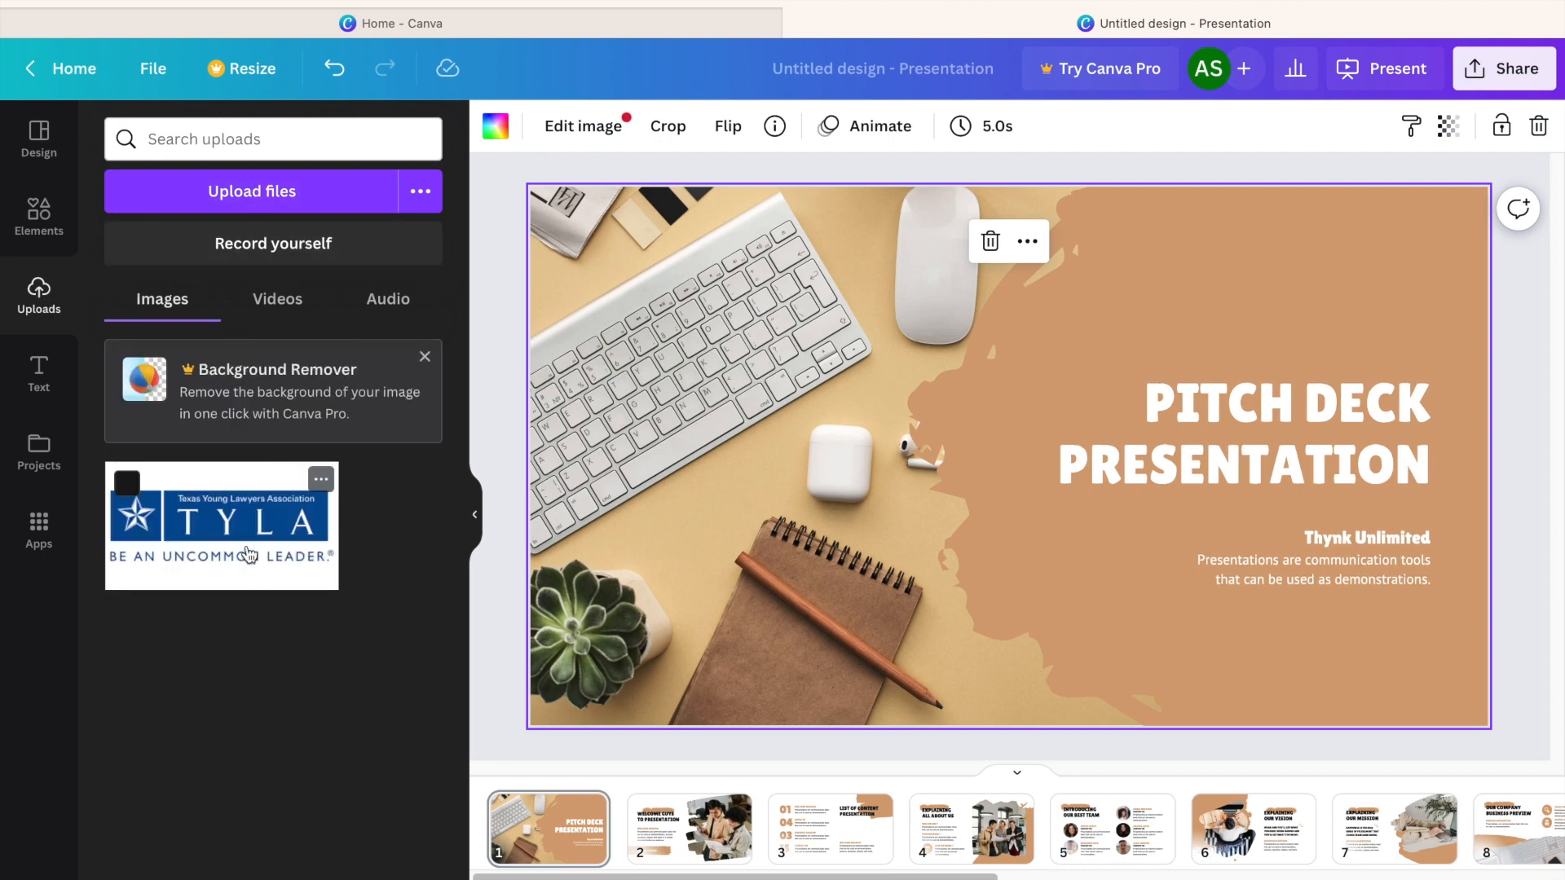
{"action": "left_click", "coordinate": [238, 542]}
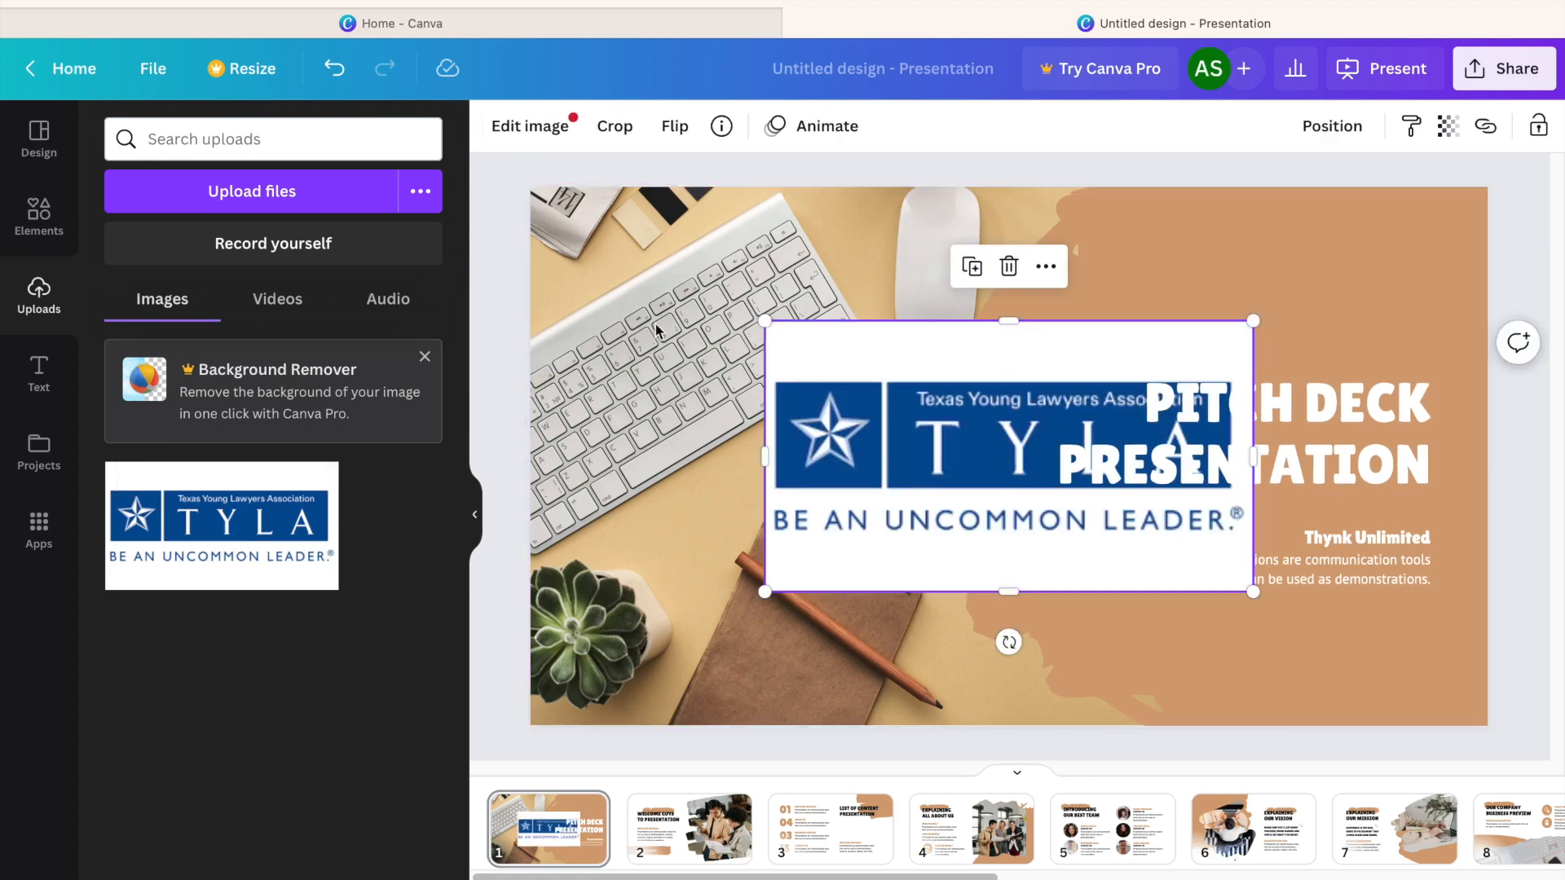
Apply the image palette taken from the TYLA logo to all pages, and delete the logo from the first slide.
{"action": "left_click", "coordinate": [50, 154]}
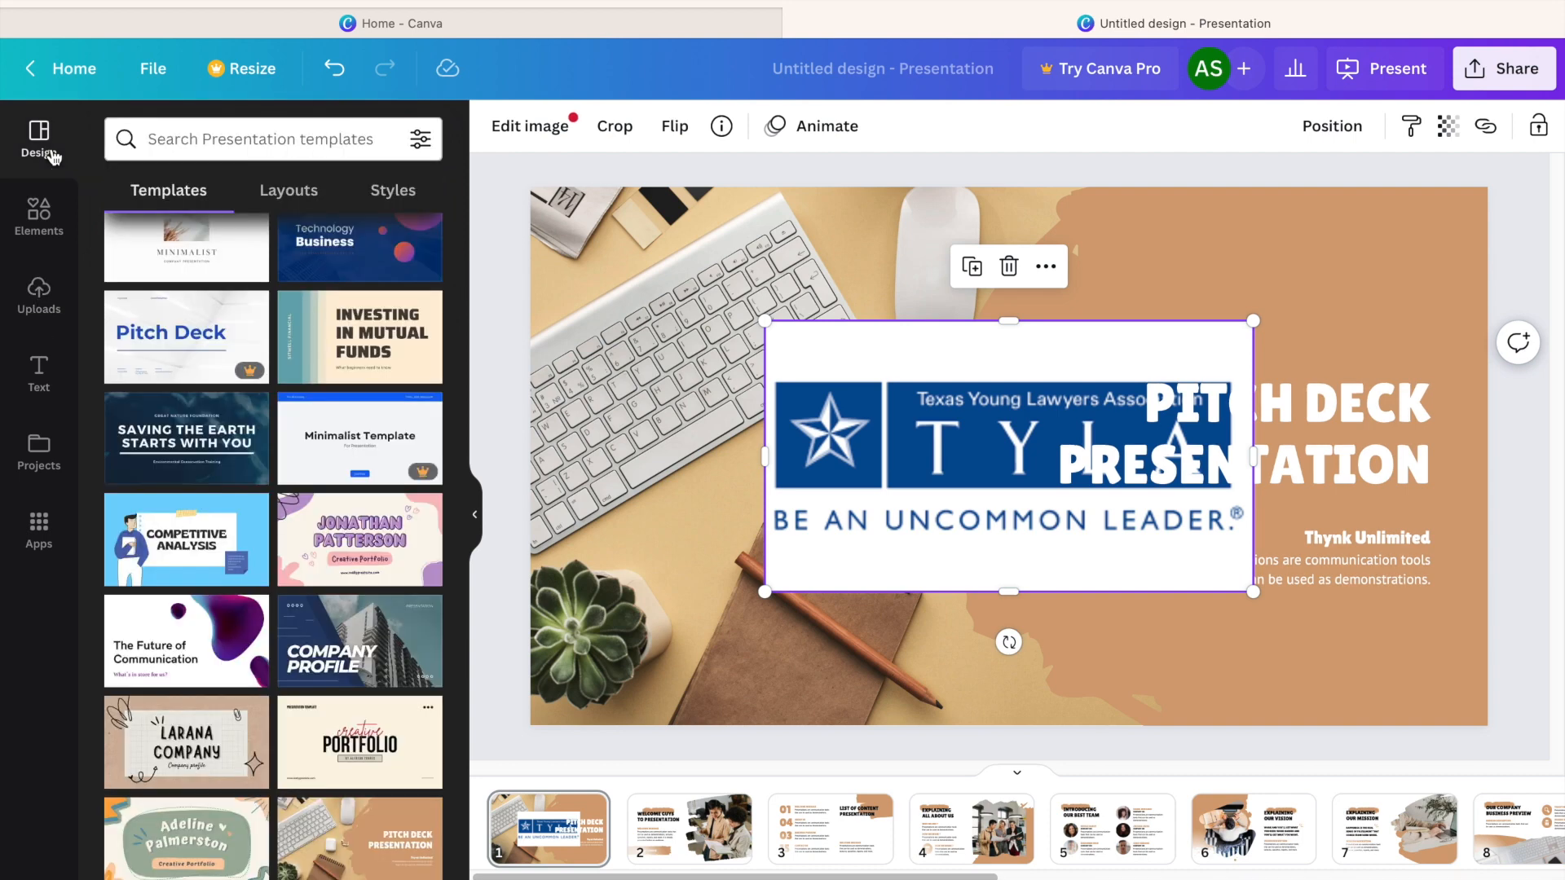
{"action": "left_click", "coordinate": [390, 194]}
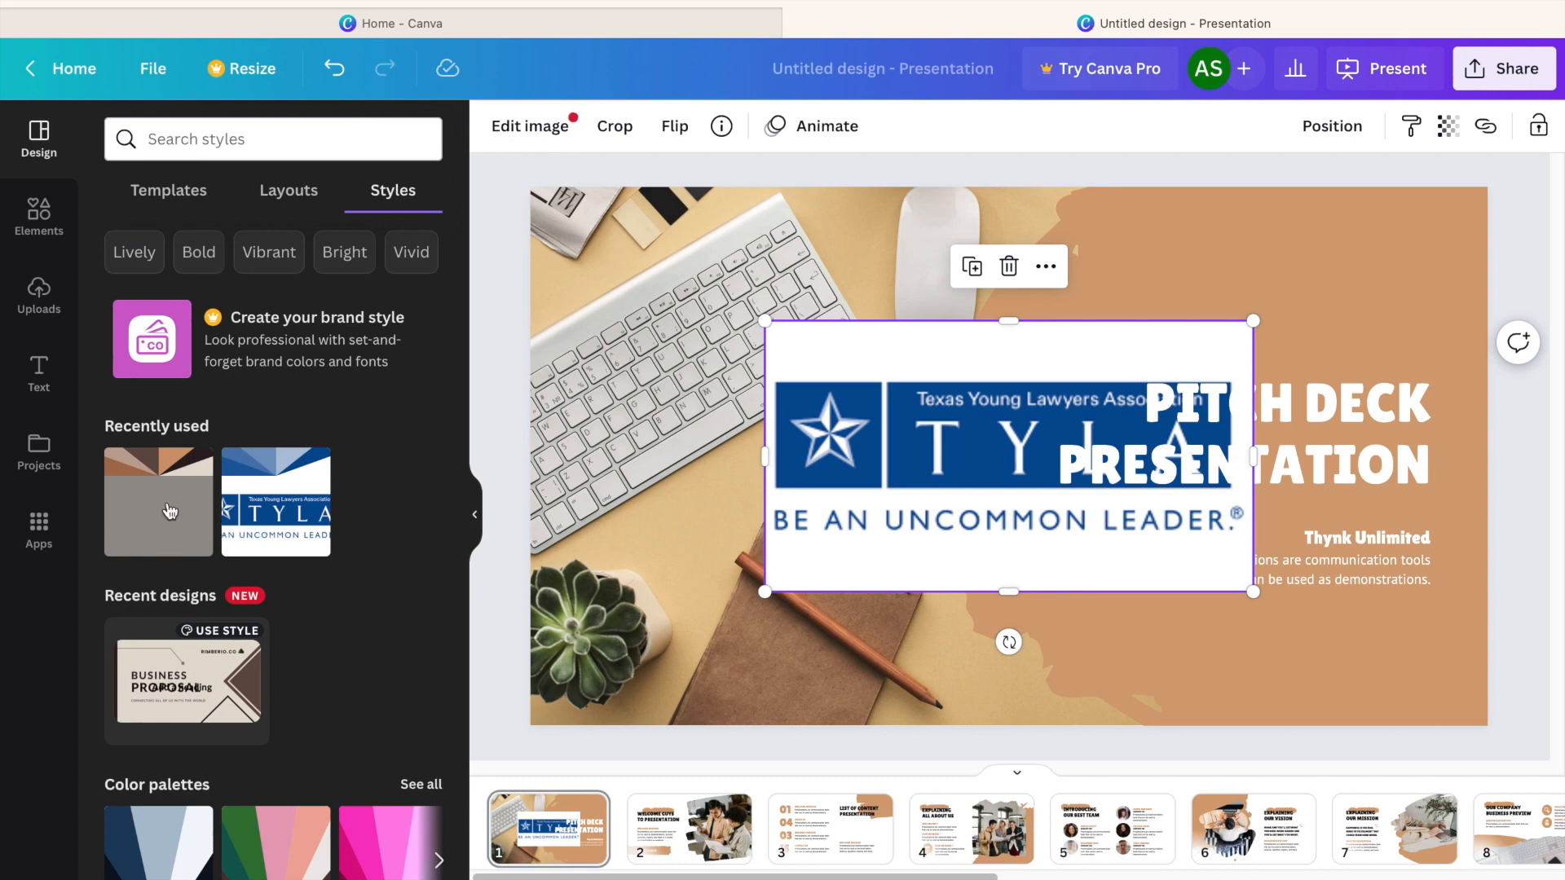
{"action": "scroll", "coordinate": [381, 494], "scroll_direction": "down", "scroll_amount": 6}
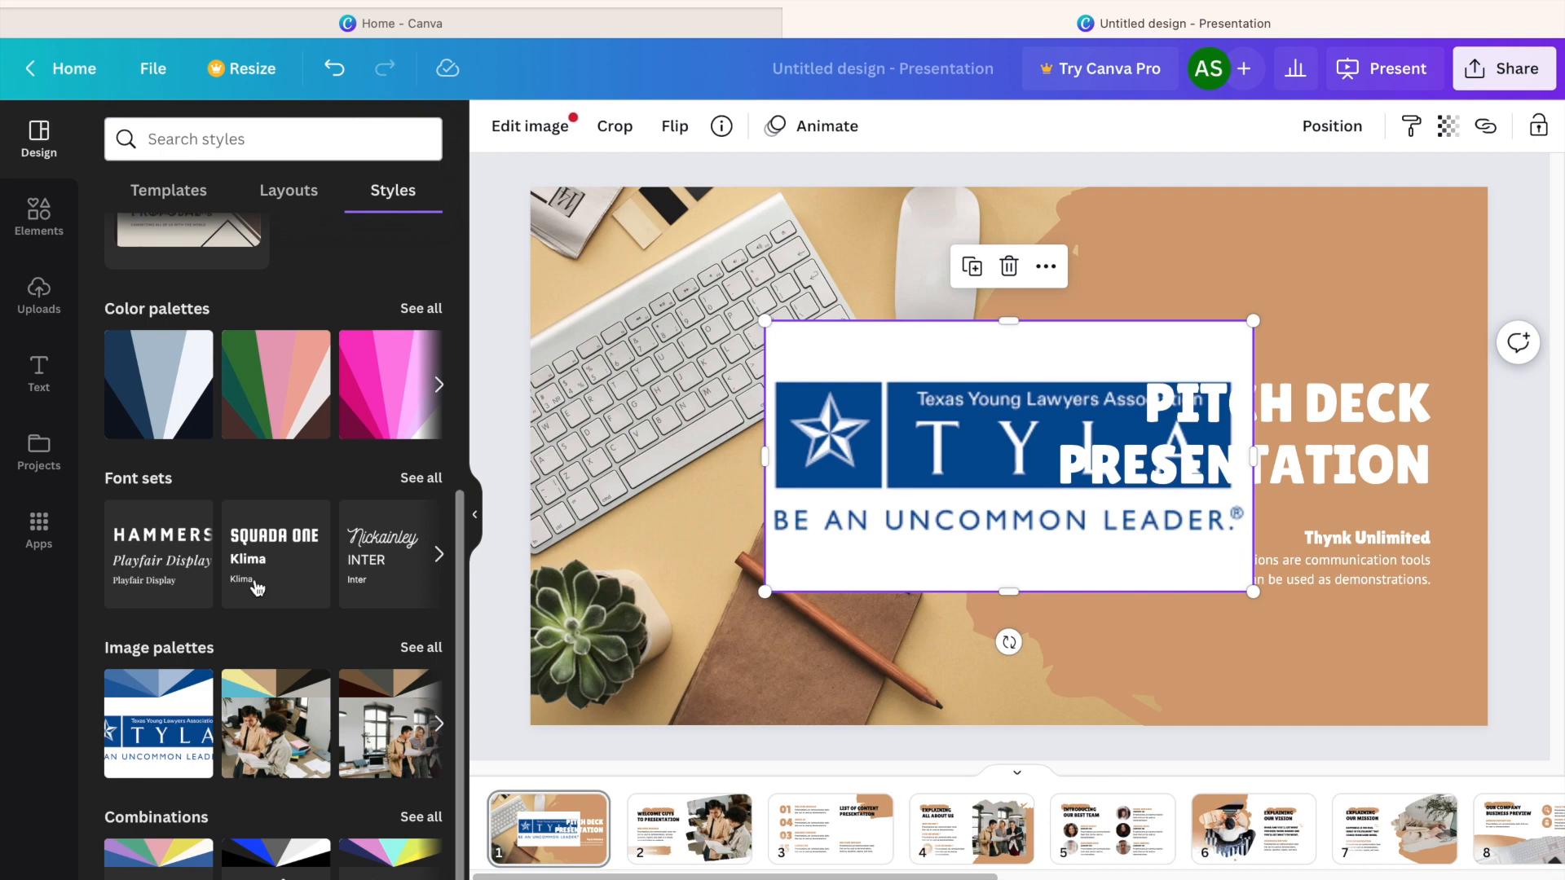
{"action": "left_click", "coordinate": [159, 708]}
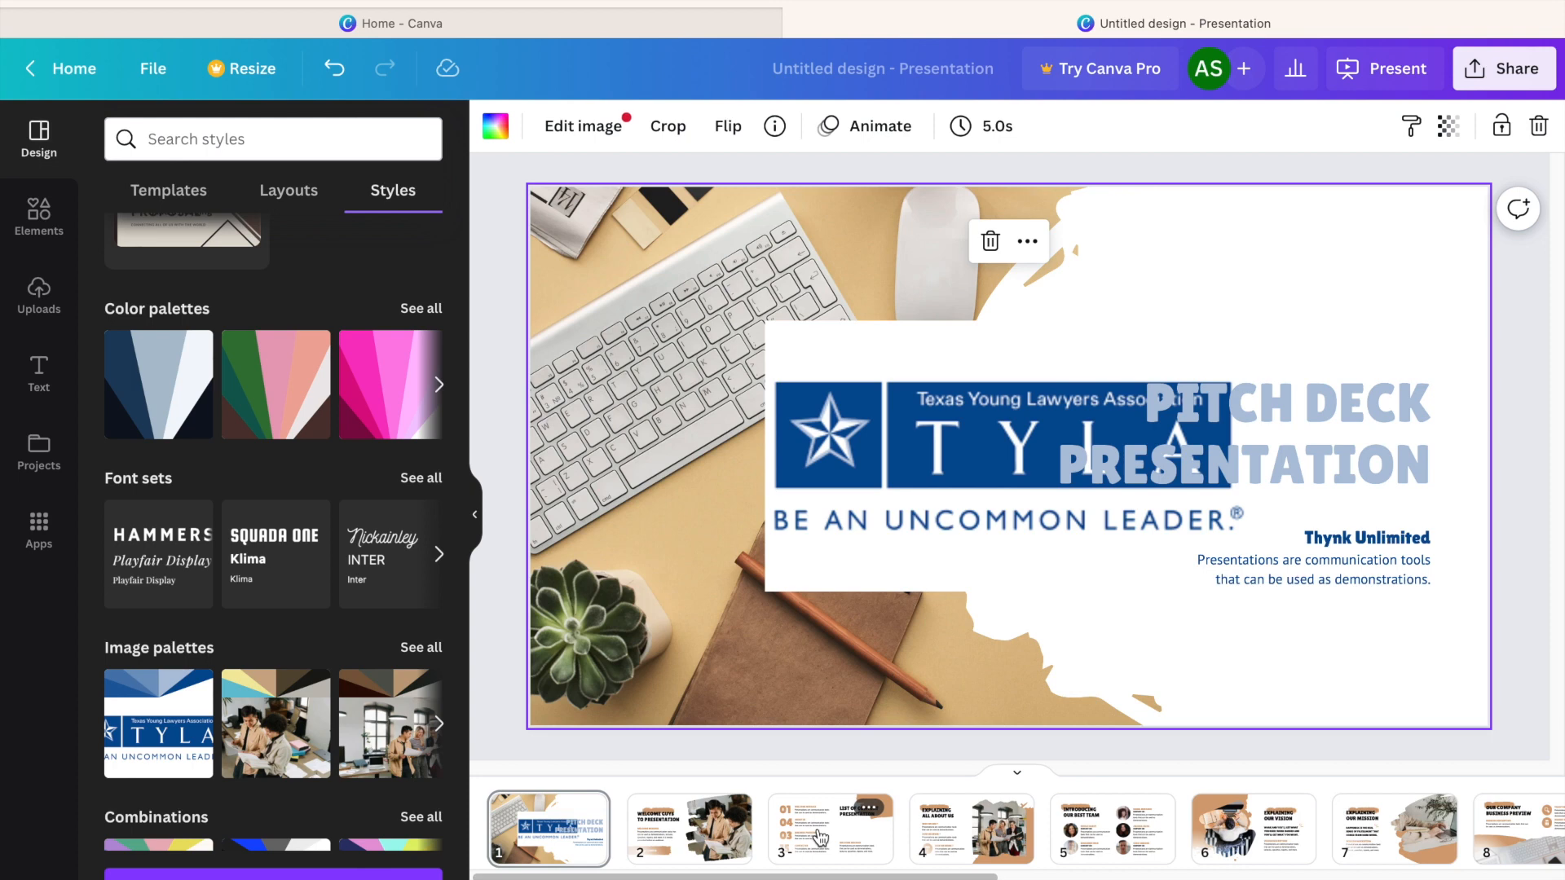
{"action": "left_click", "coordinate": [244, 875]}
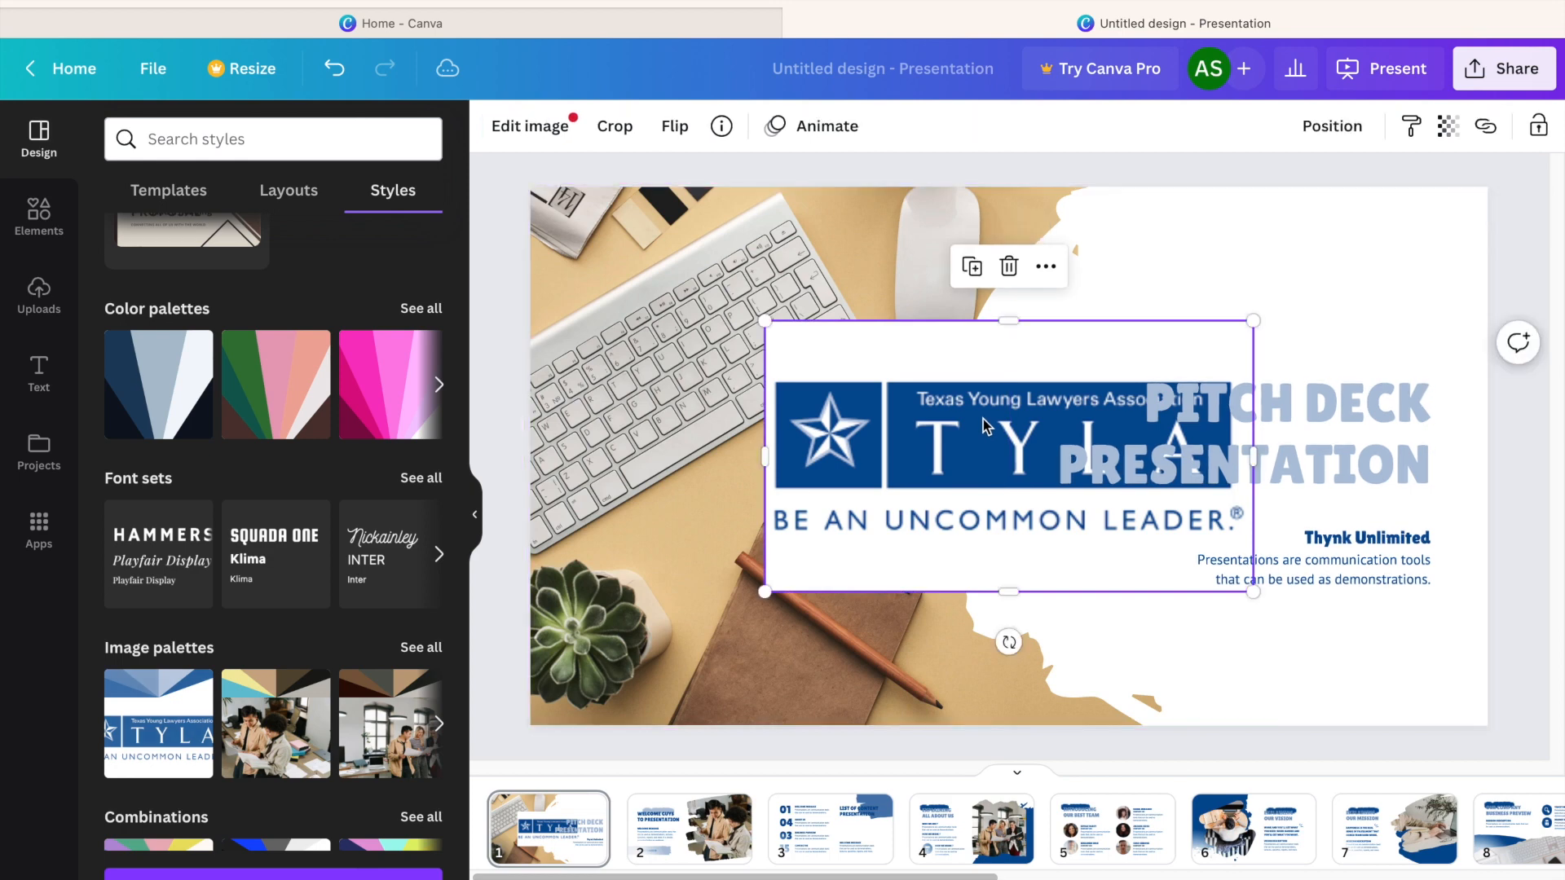
{"action": "key", "text": "Delete"}
Go through slides 1 to 4 and apply the first font set, with Playfair Display subheading and body text, to all pages.
{"action": "left_click", "coordinate": [556, 838]}
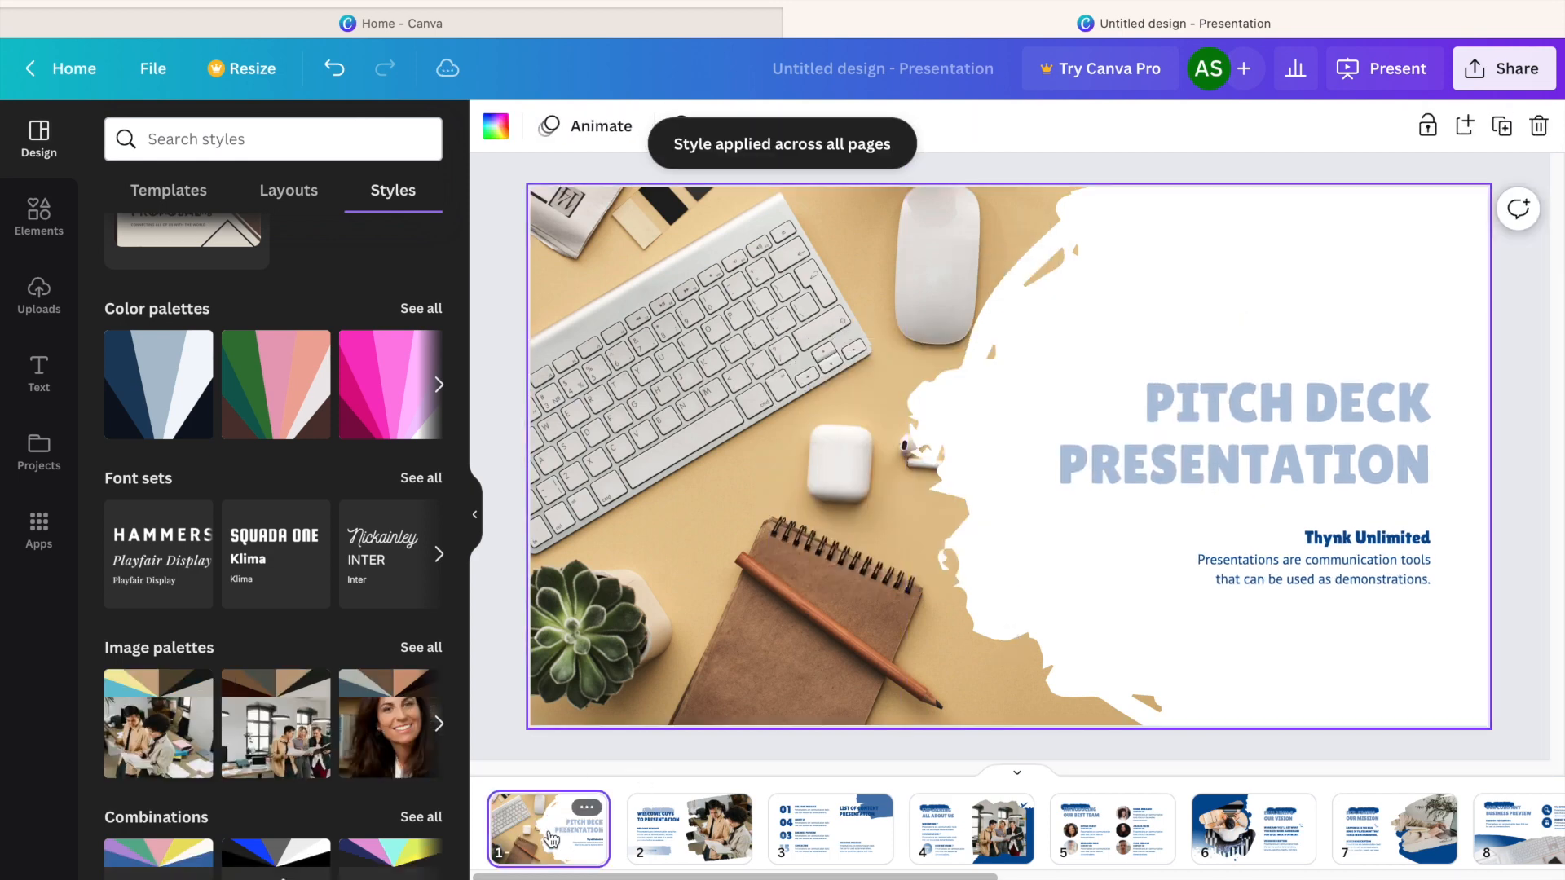
{"action": "key", "text": "Right"}
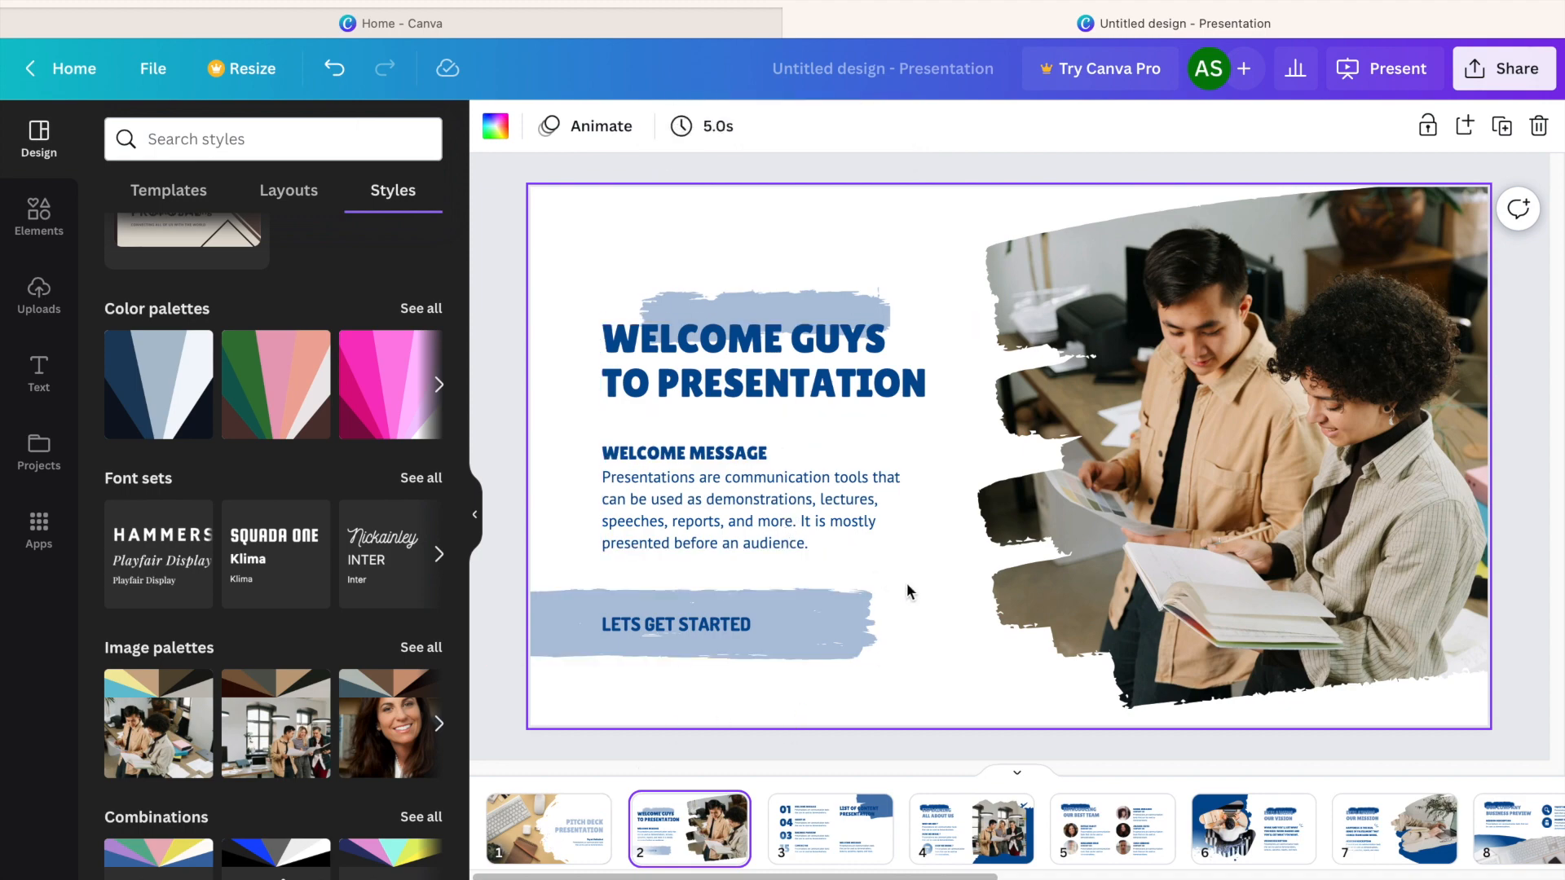
{"action": "key", "text": "Right"}
{"action": "key", "text": "Right"}
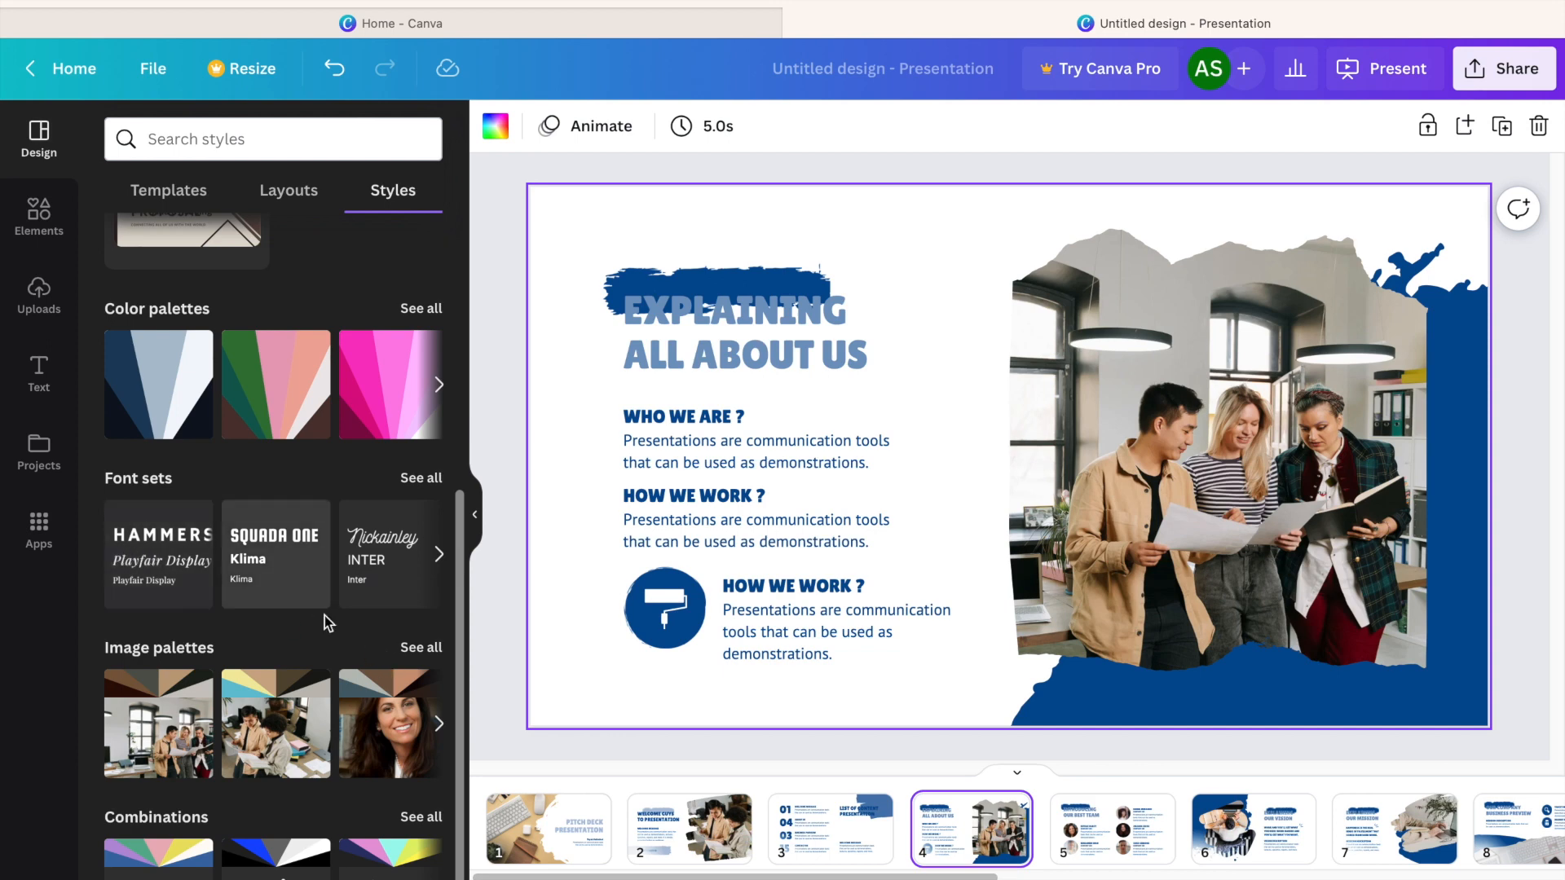
{"action": "left_click", "coordinate": [173, 551]}
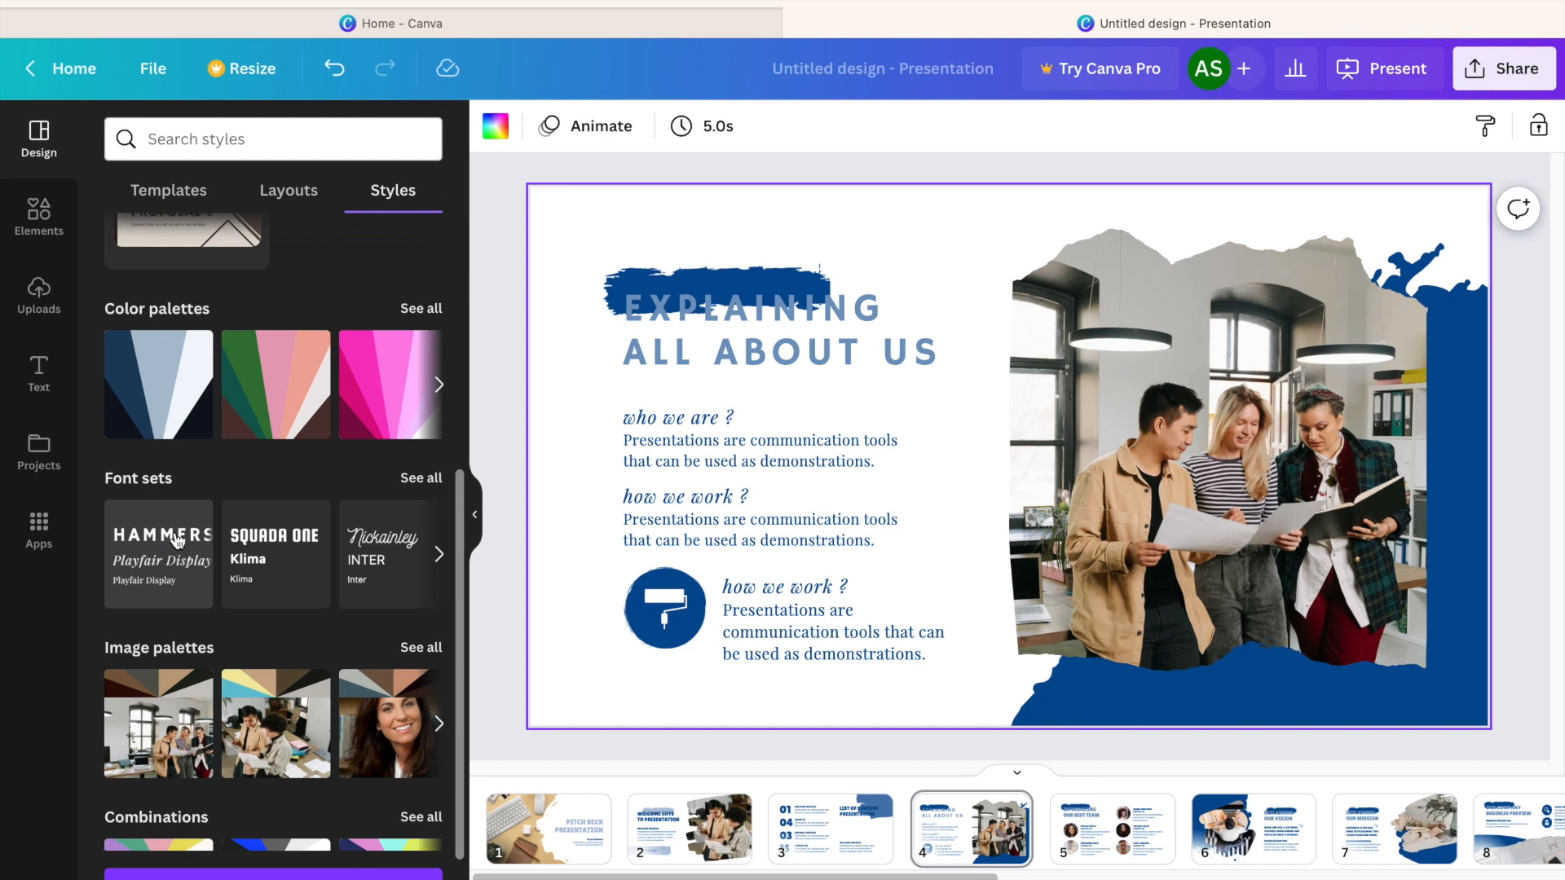
{"action": "scroll", "coordinate": [161, 564], "scroll_direction": "down", "scroll_amount": 1}
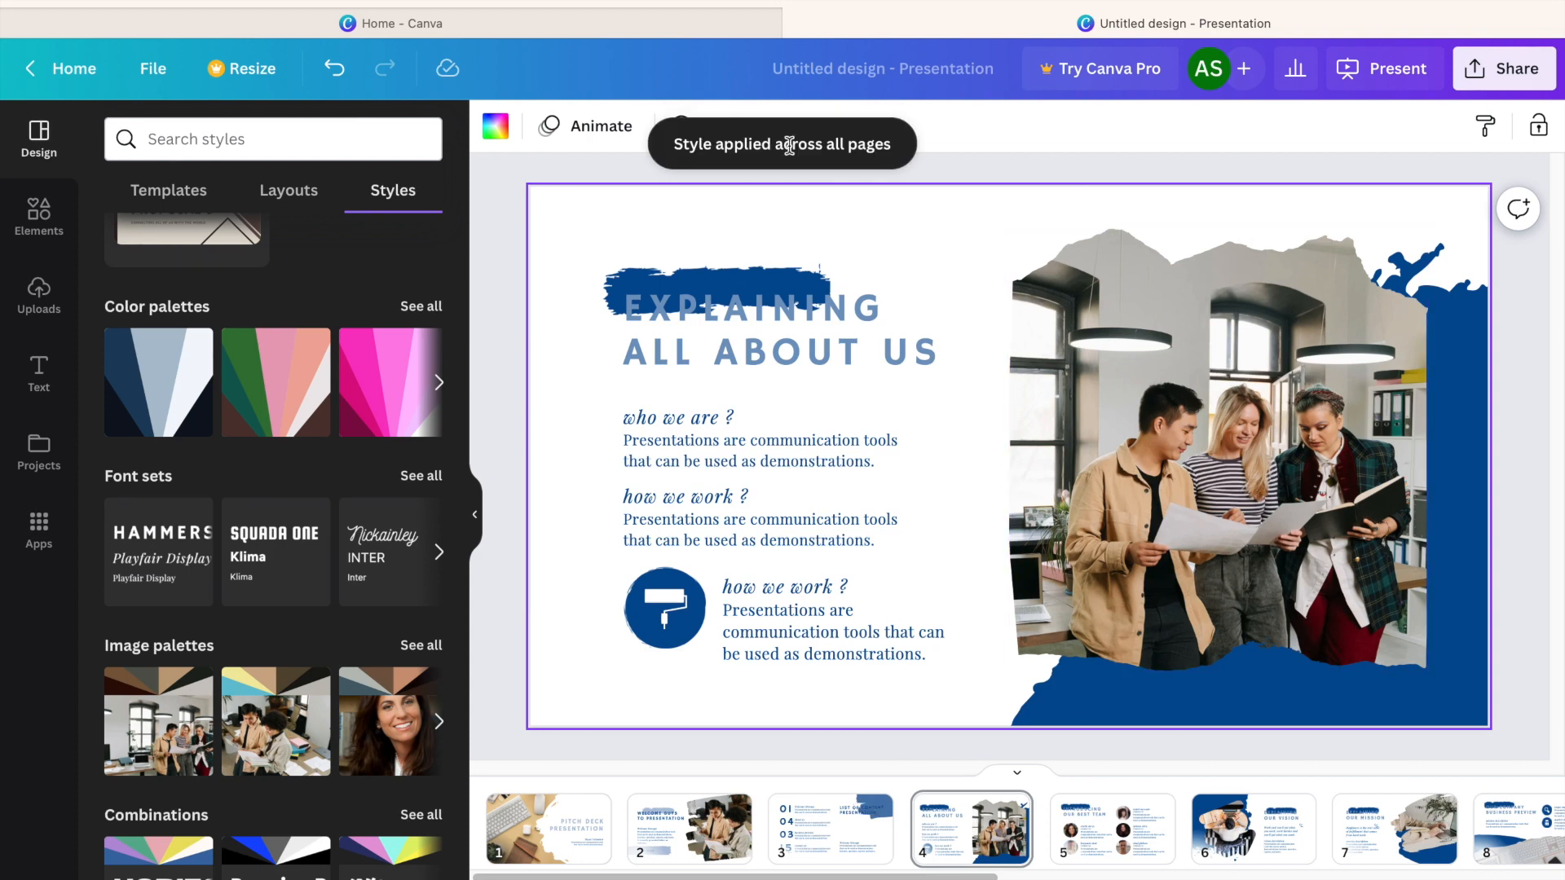
Create a new Instagram Post (Square) design and apply the orange and black Graphic Design Agency template.
{"action": "left_click", "coordinate": [152, 68]}
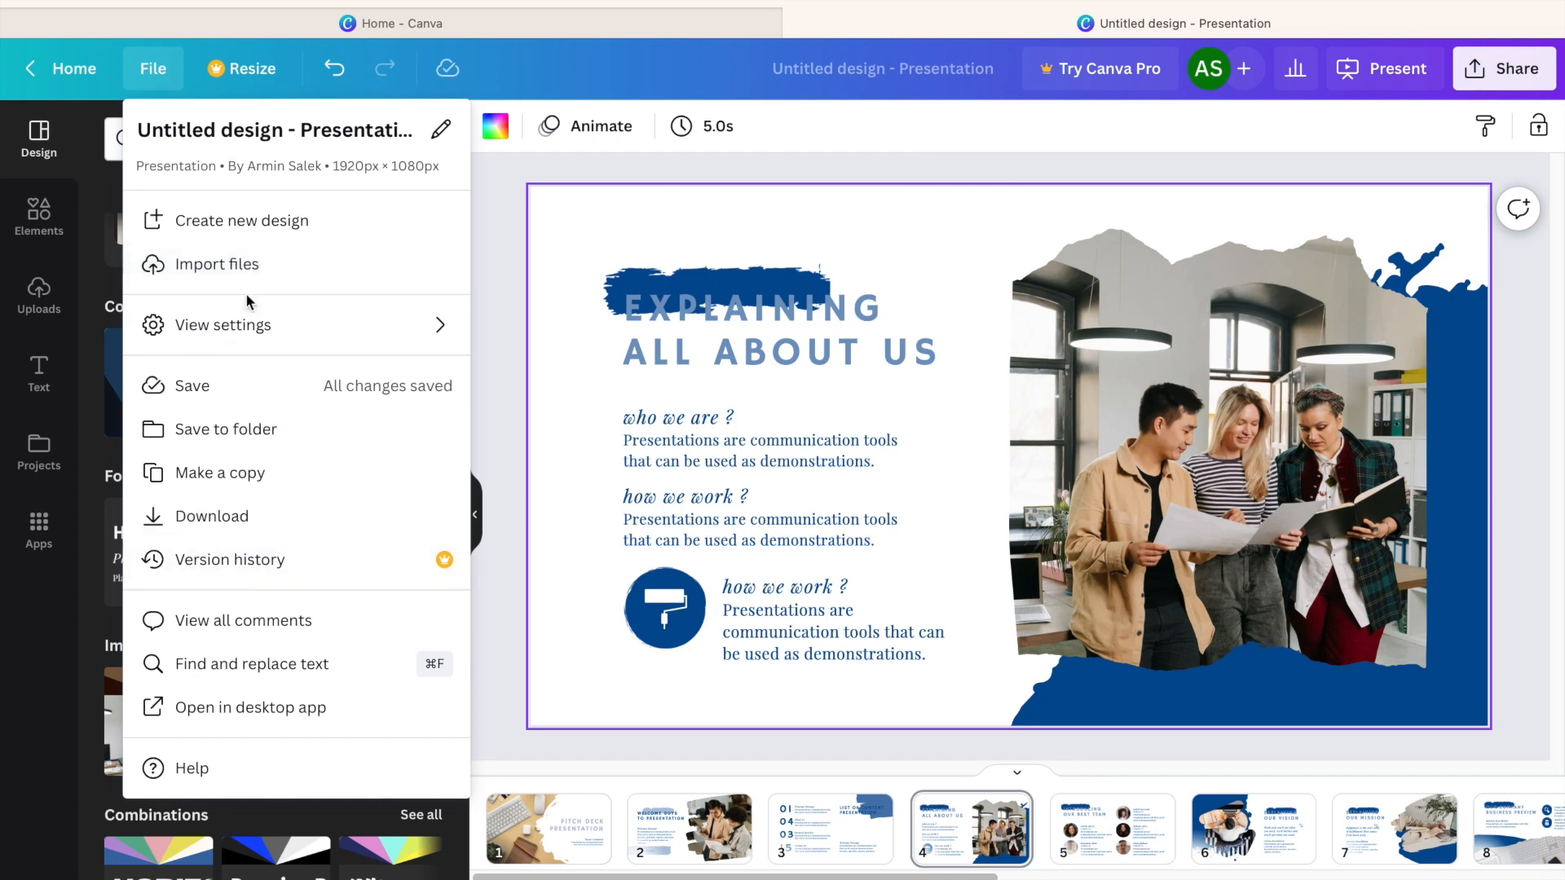
{"action": "left_click", "coordinate": [246, 236]}
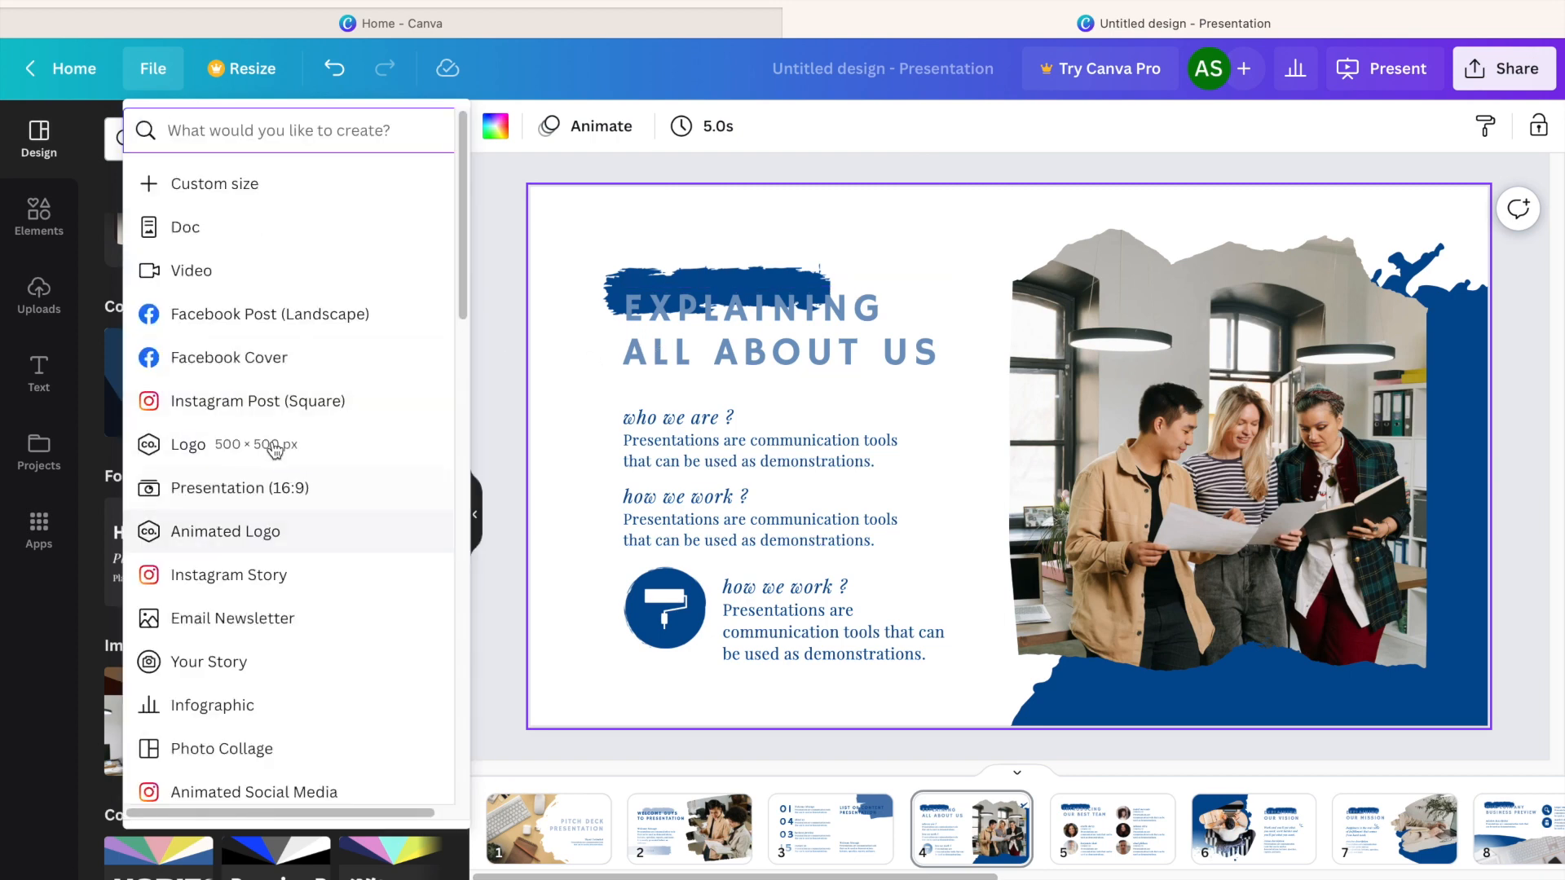
{"action": "left_click", "coordinate": [274, 408]}
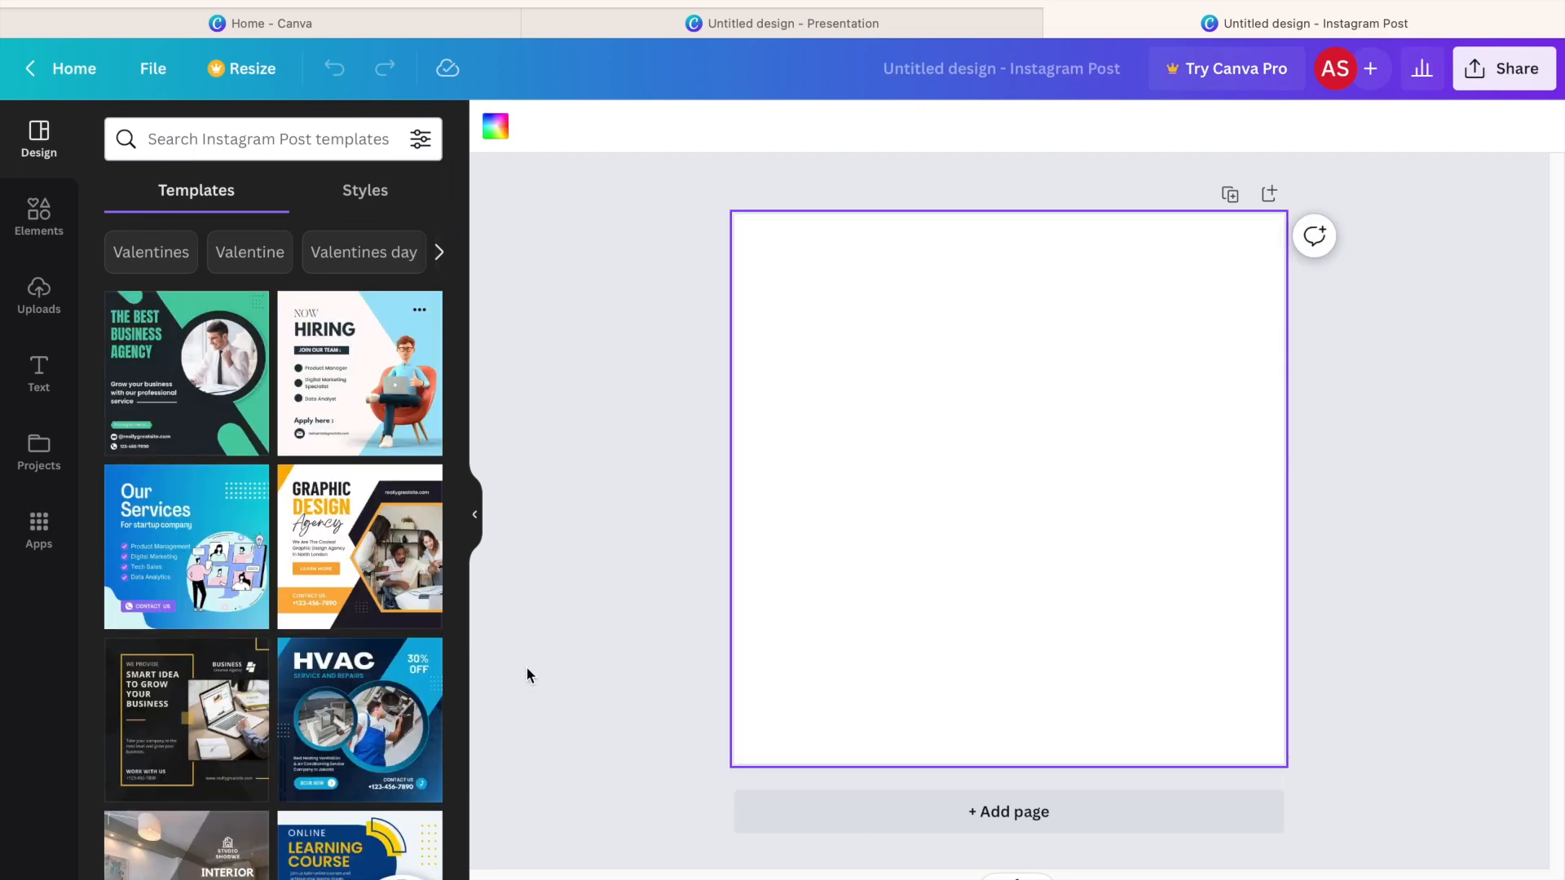
{"action": "left_click", "coordinate": [319, 539]}
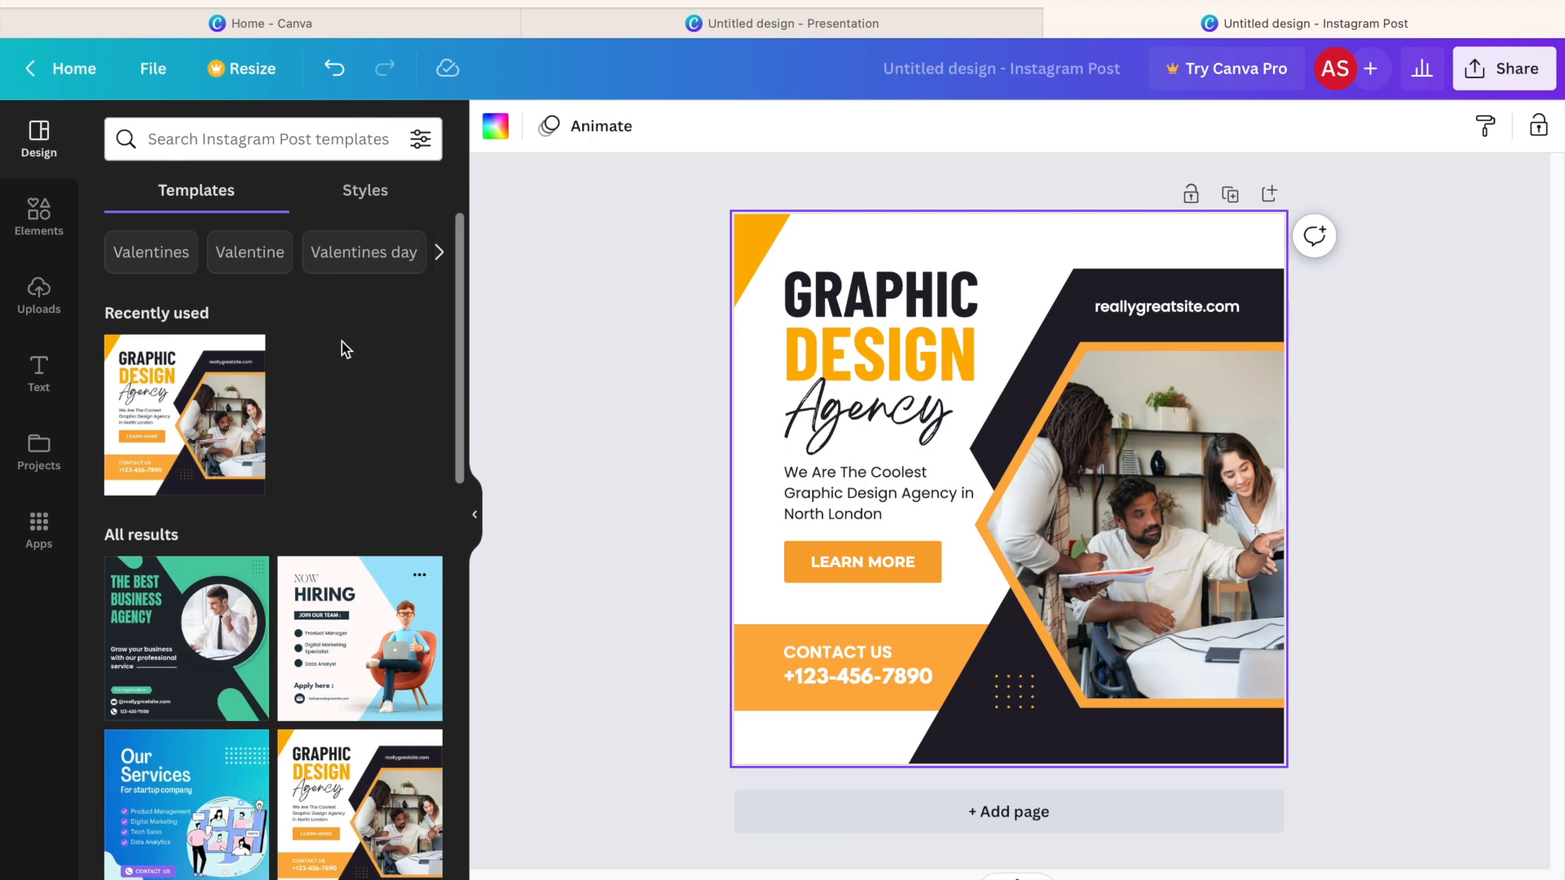
Insert the uploaded TYLA logo on the post and recolor the design with the recently used TYLA logo palette.
{"action": "left_click", "coordinate": [38, 306]}
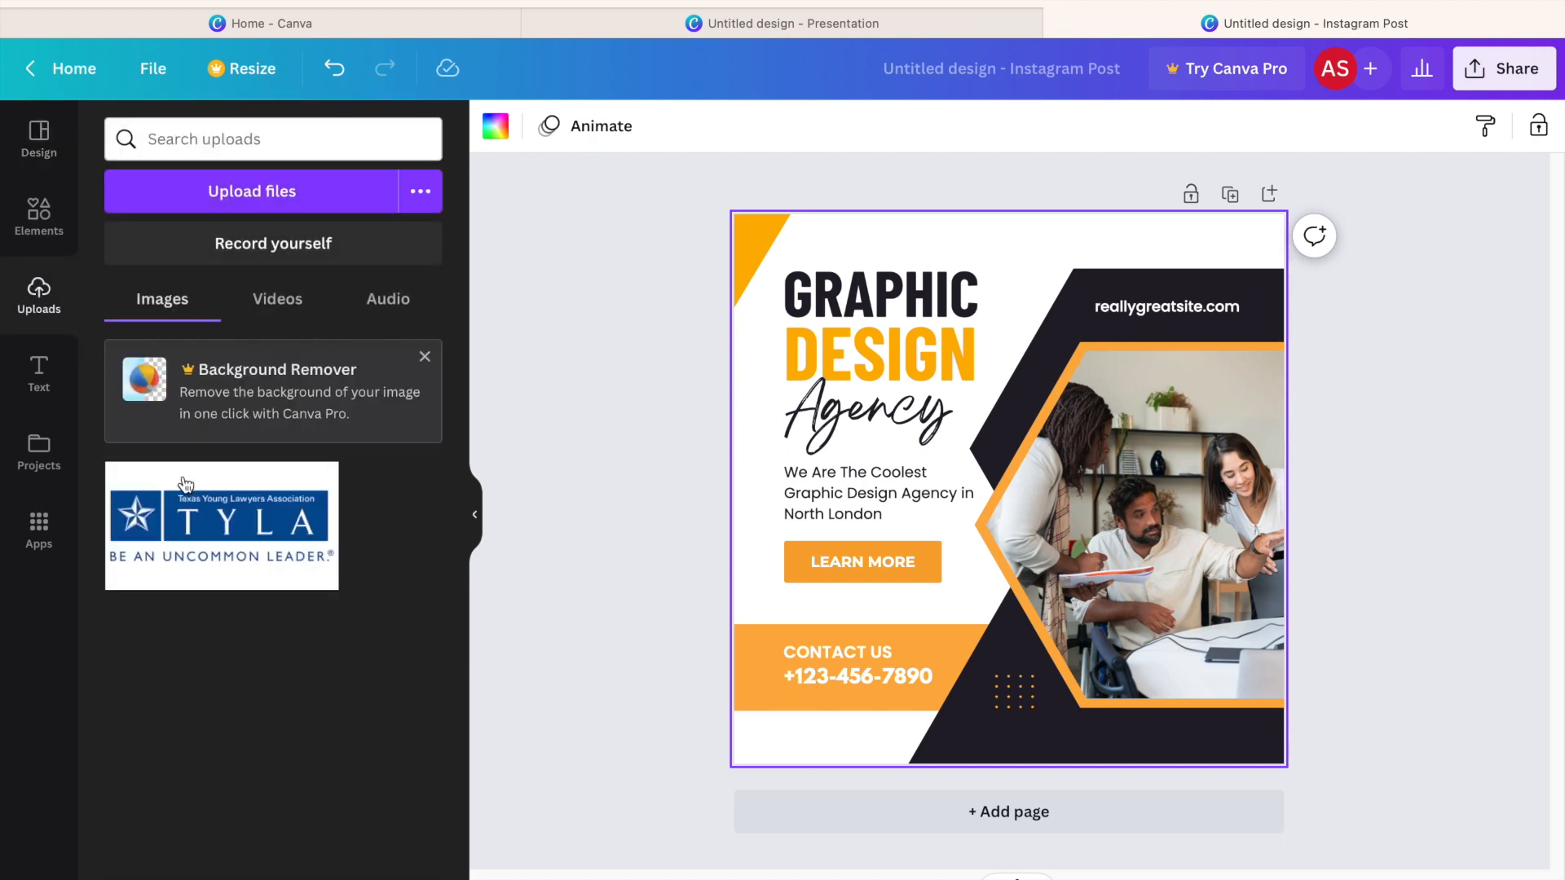
{"action": "left_click", "coordinate": [237, 526]}
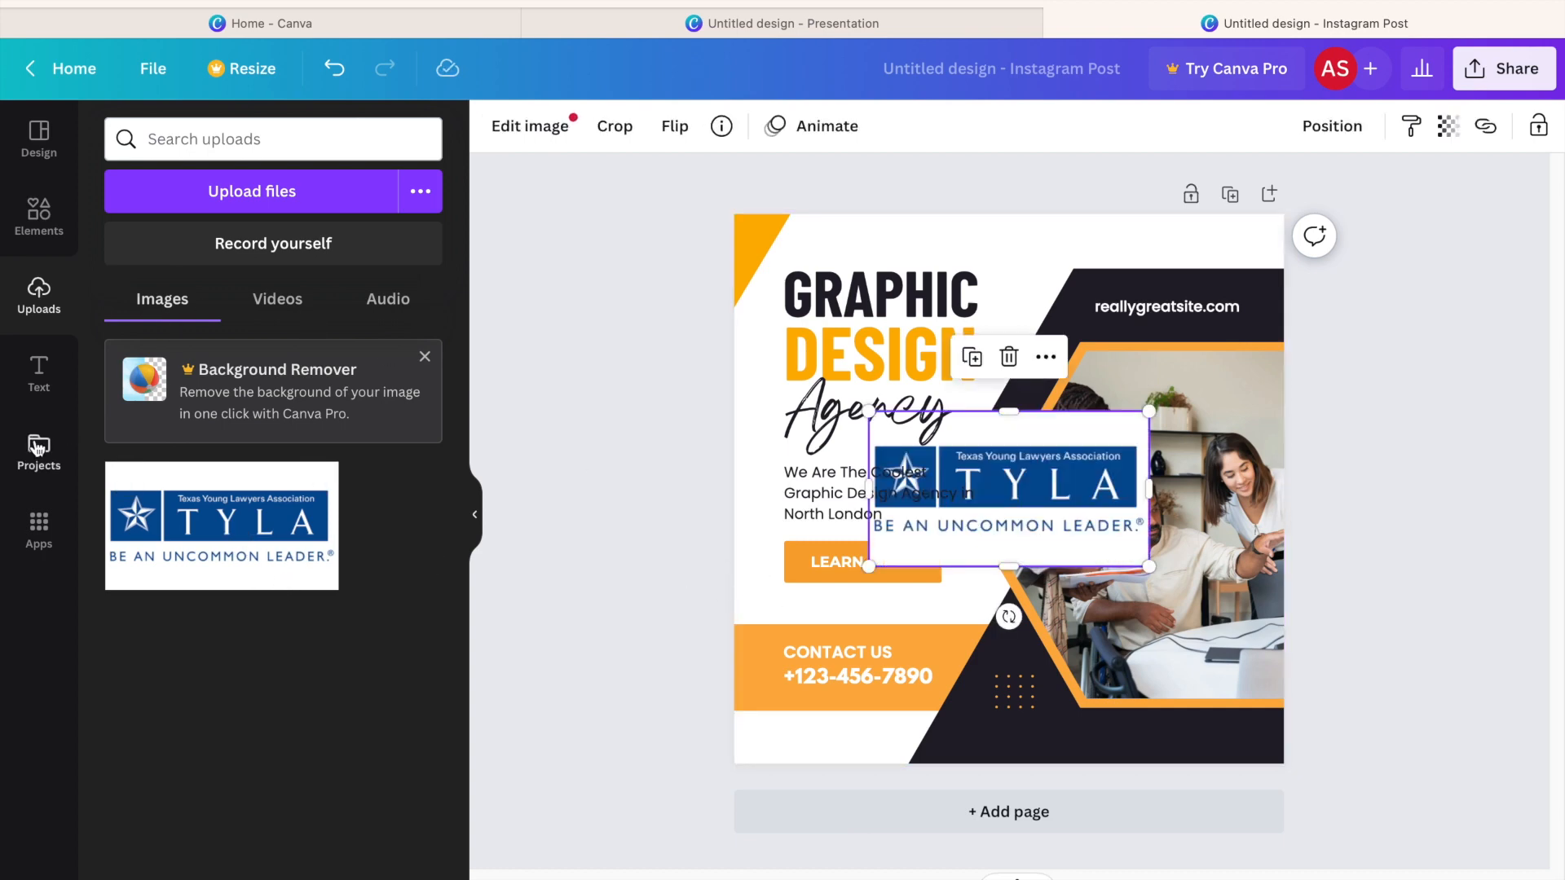
{"action": "left_click", "coordinate": [39, 140]}
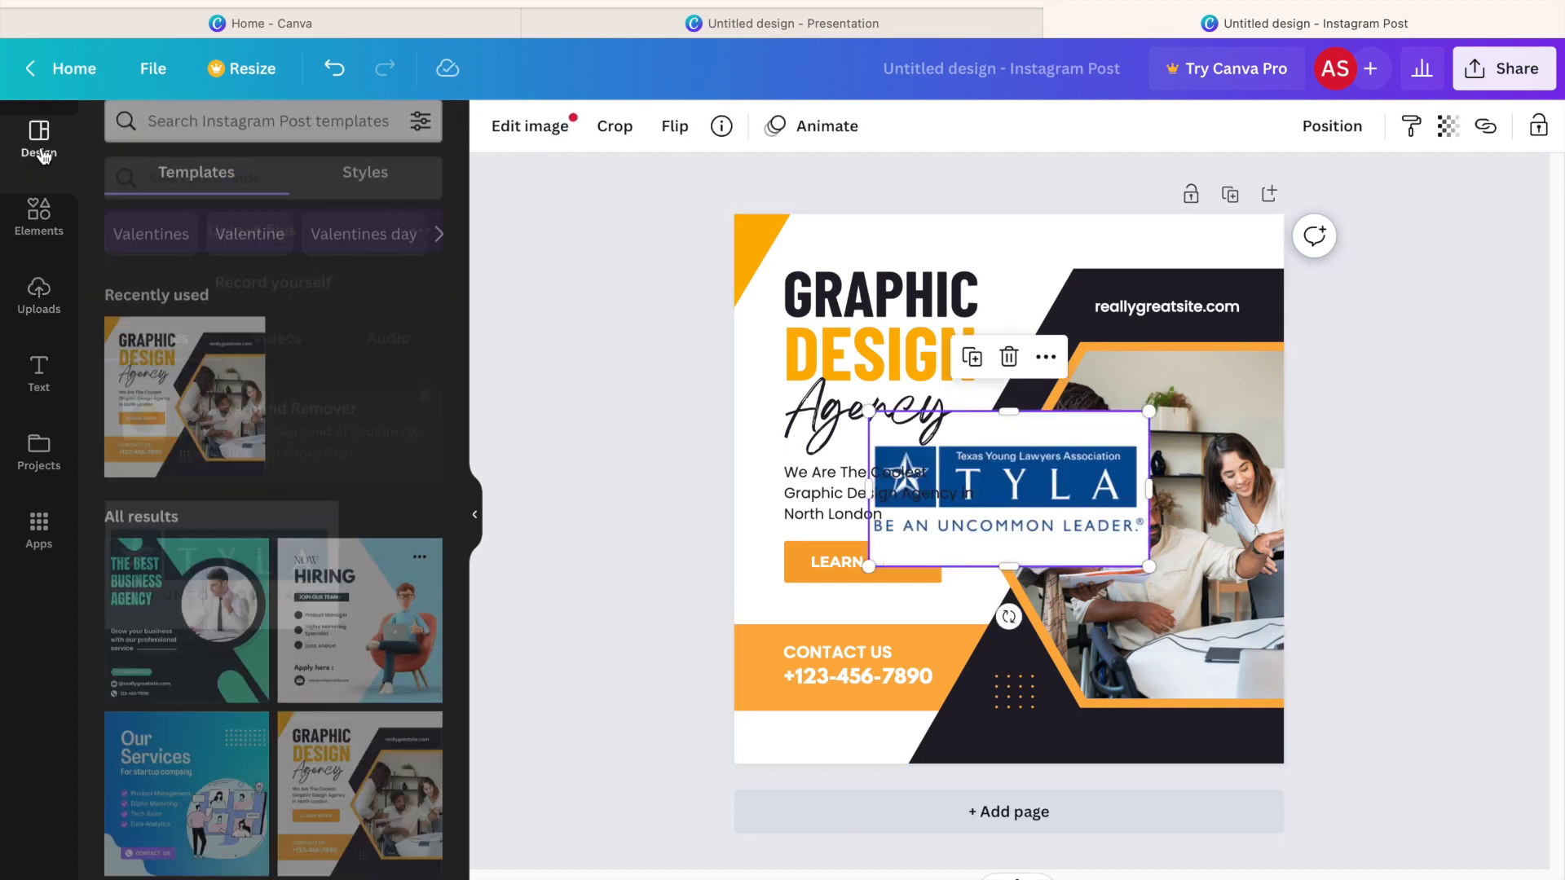
{"action": "left_click", "coordinate": [363, 191]}
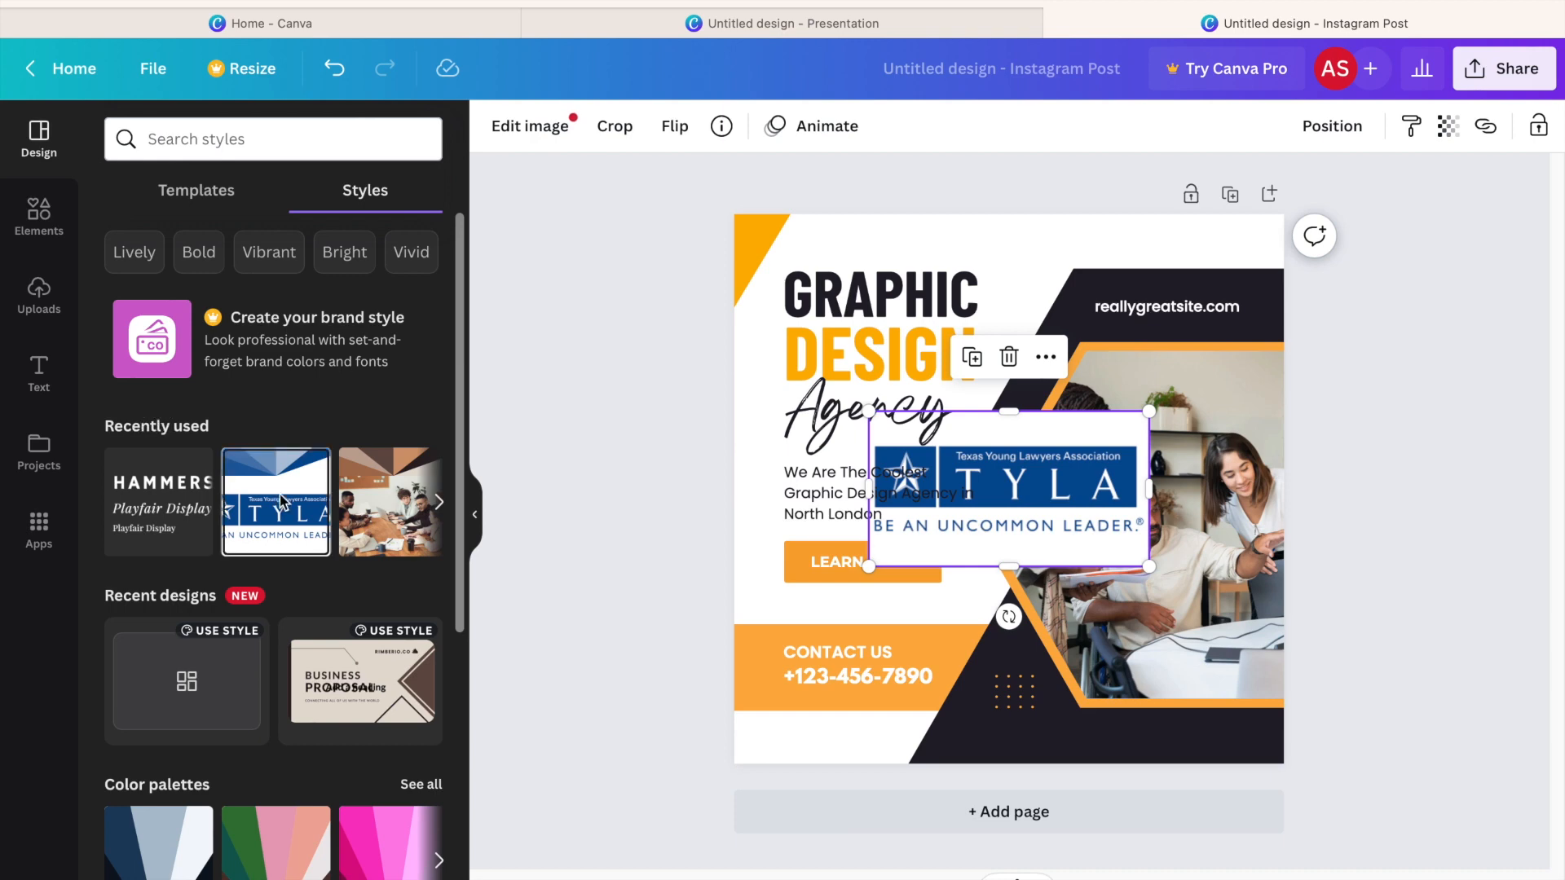
{"action": "left_click", "coordinate": [281, 500]}
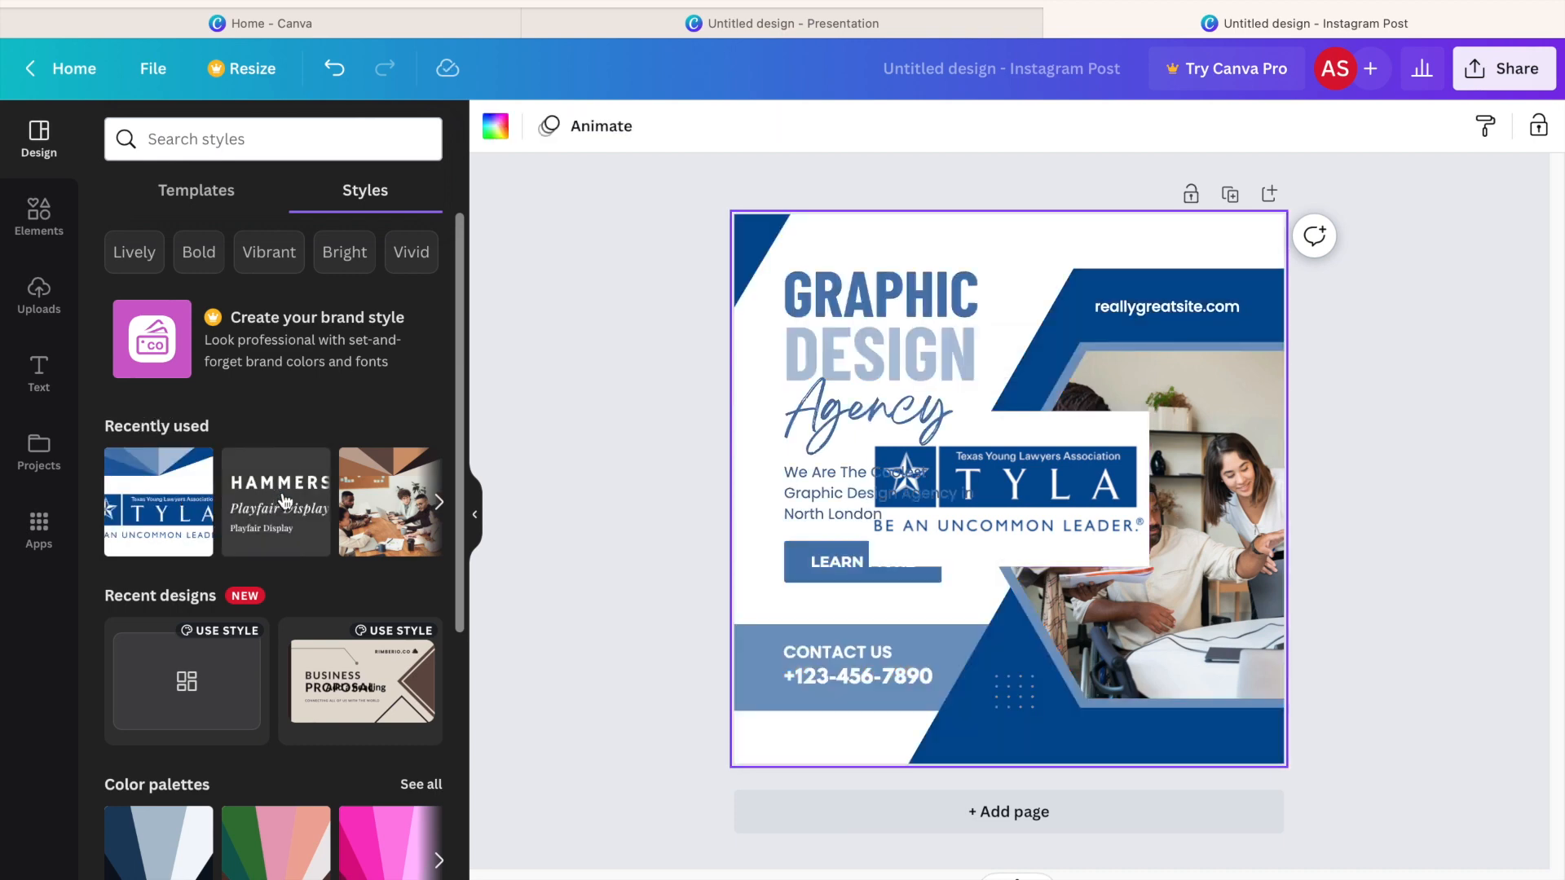
Delete the logo from the post and apply the recently used Playfair Display font set.
{"action": "key", "text": "Delete"}
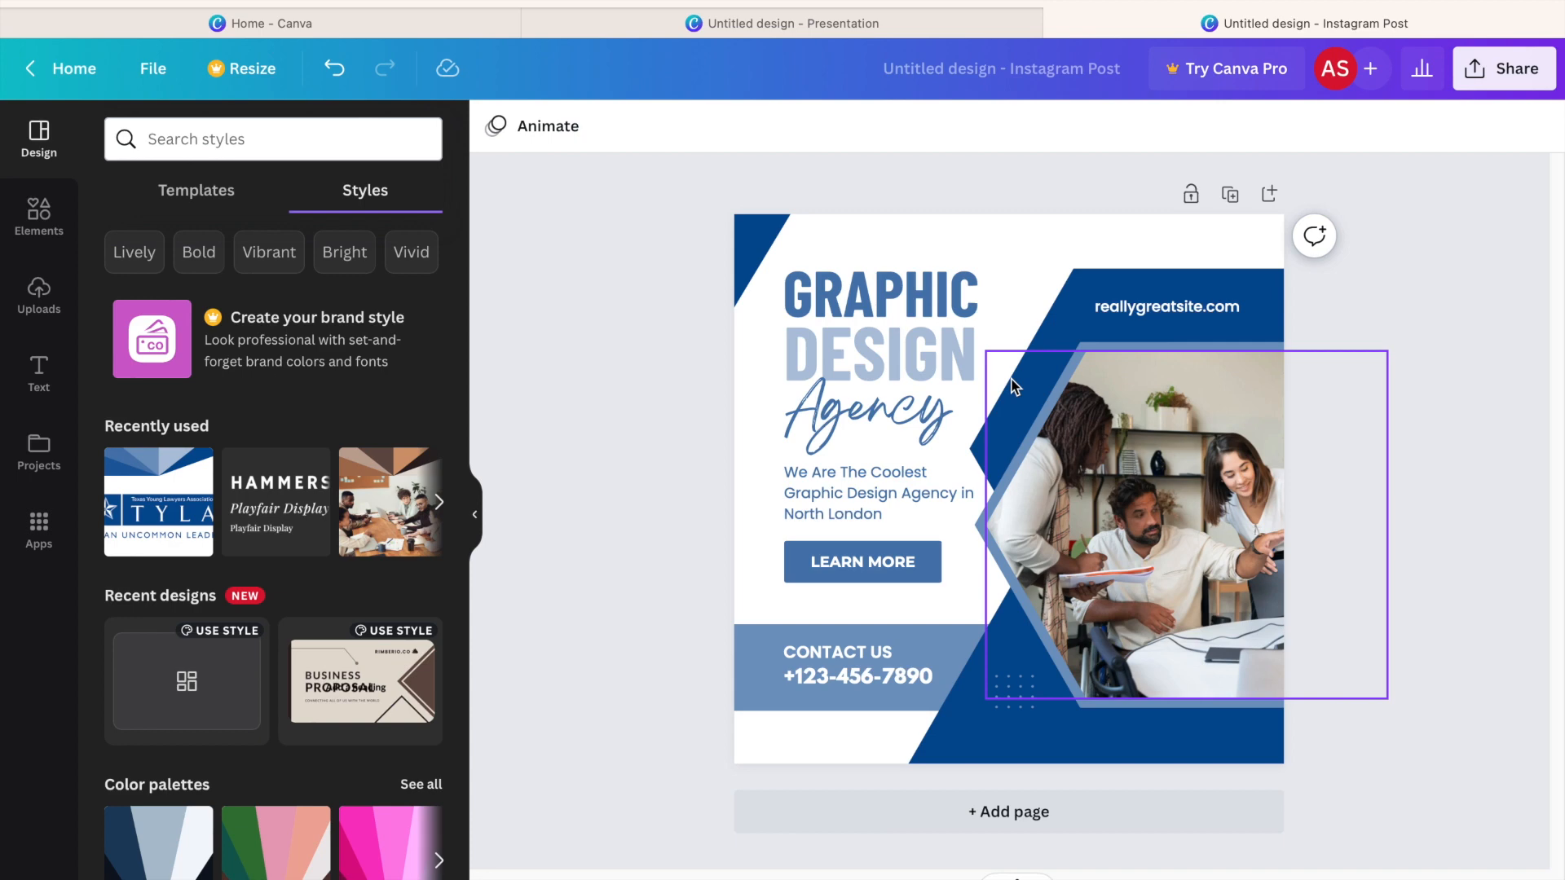
{"action": "left_click", "coordinate": [258, 511]}
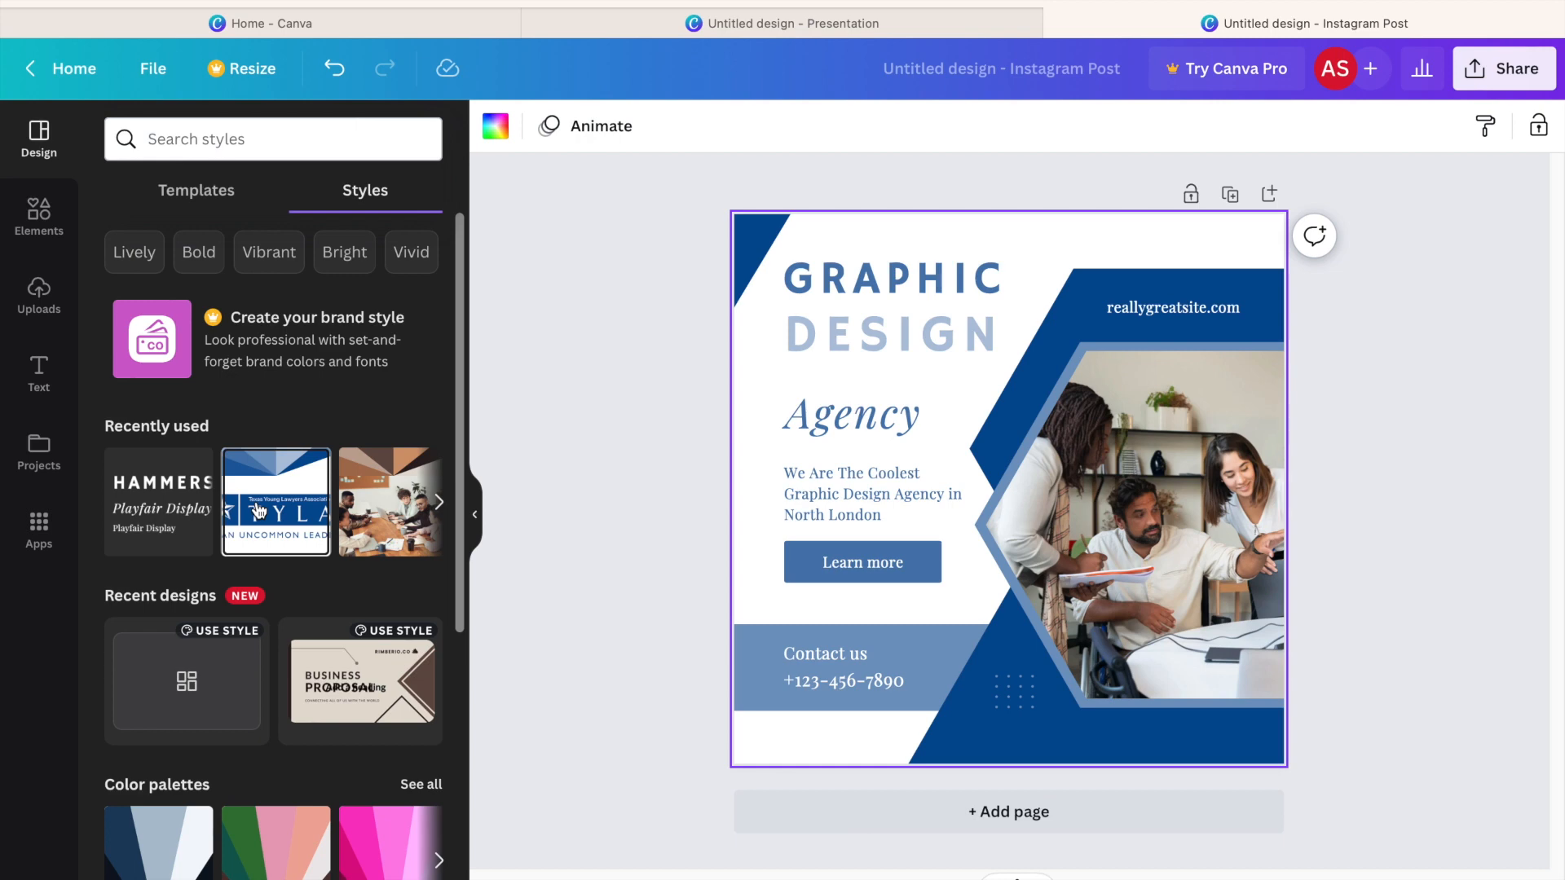
Delete the team photo from the hexagonal frame and apply the TYLA logo palette again for a different color arrangement.
{"action": "left_click", "coordinate": [1128, 517]}
{"action": "key", "text": "Delete"}
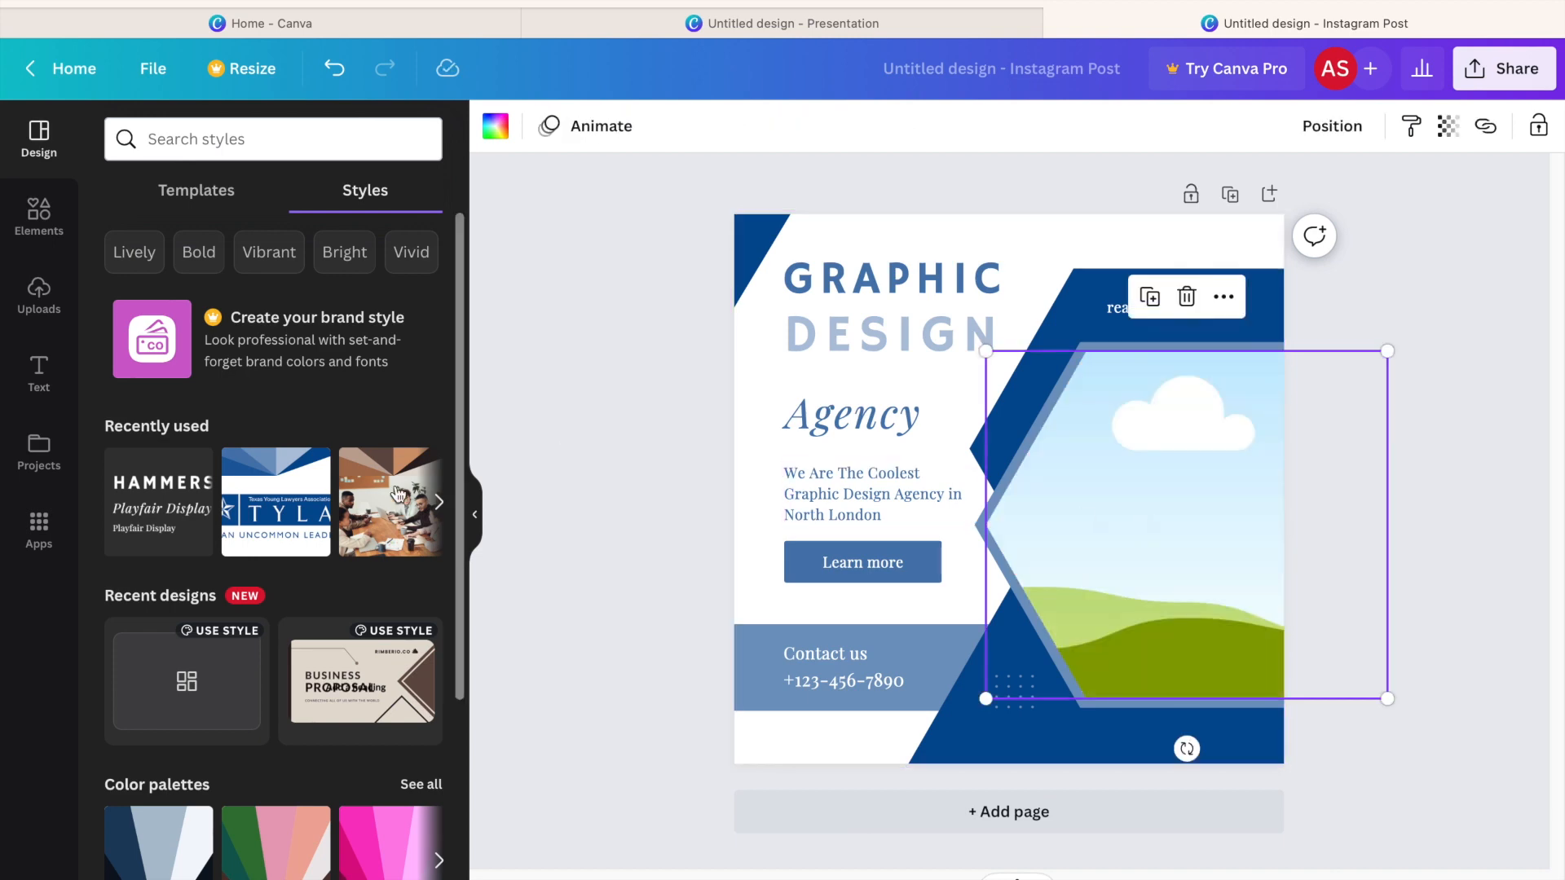
{"action": "left_click", "coordinate": [283, 524]}
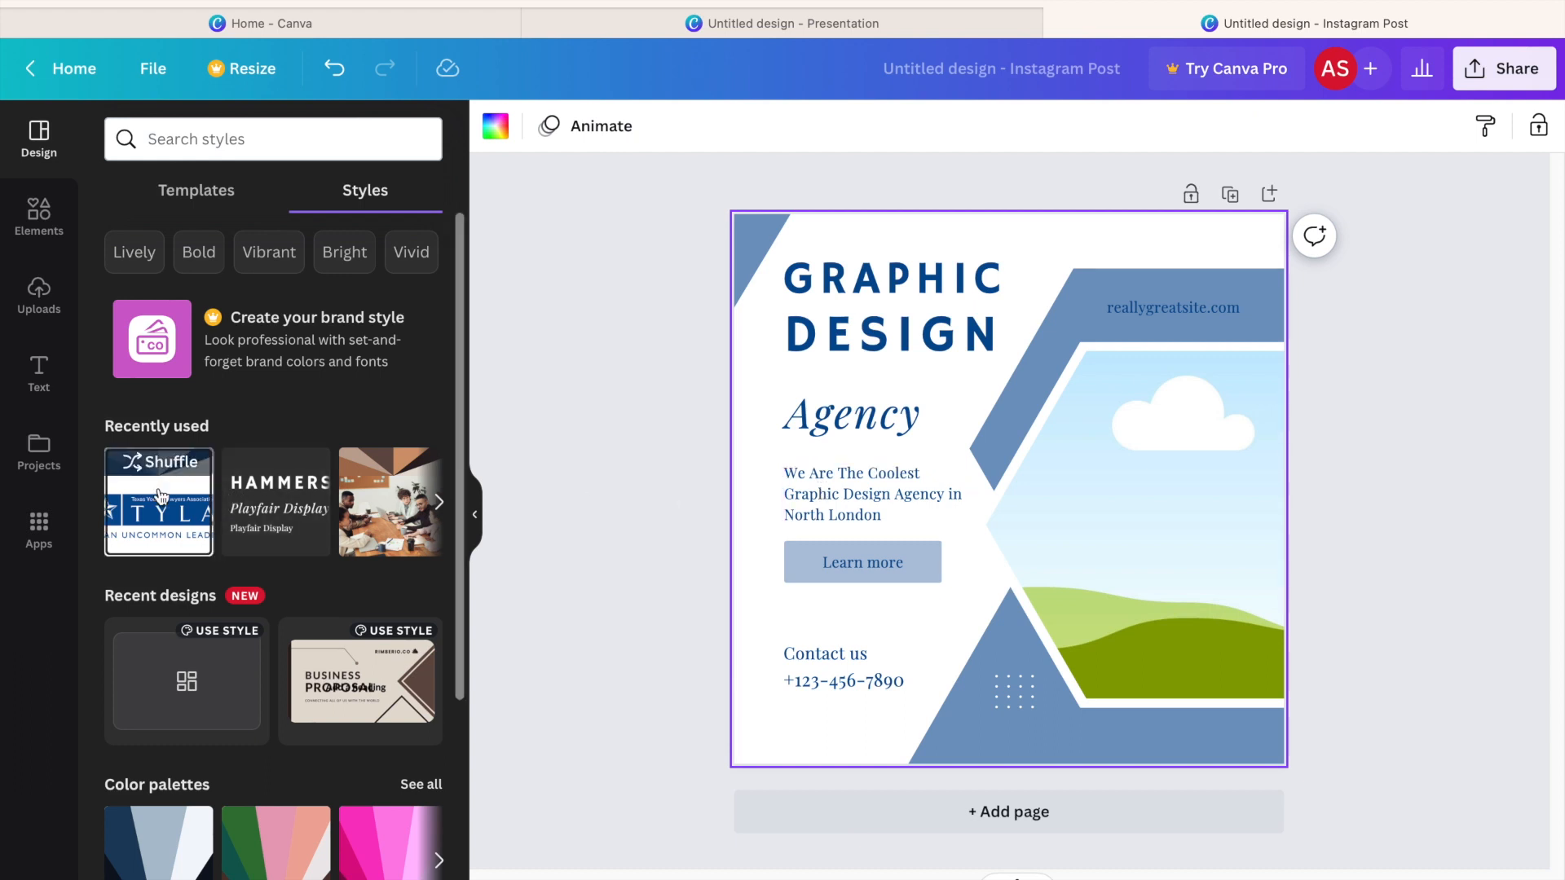
Insert the uploaded TYLA logo and place it inside the empty hexagonal image frame.
{"action": "left_click", "coordinate": [45, 302]}
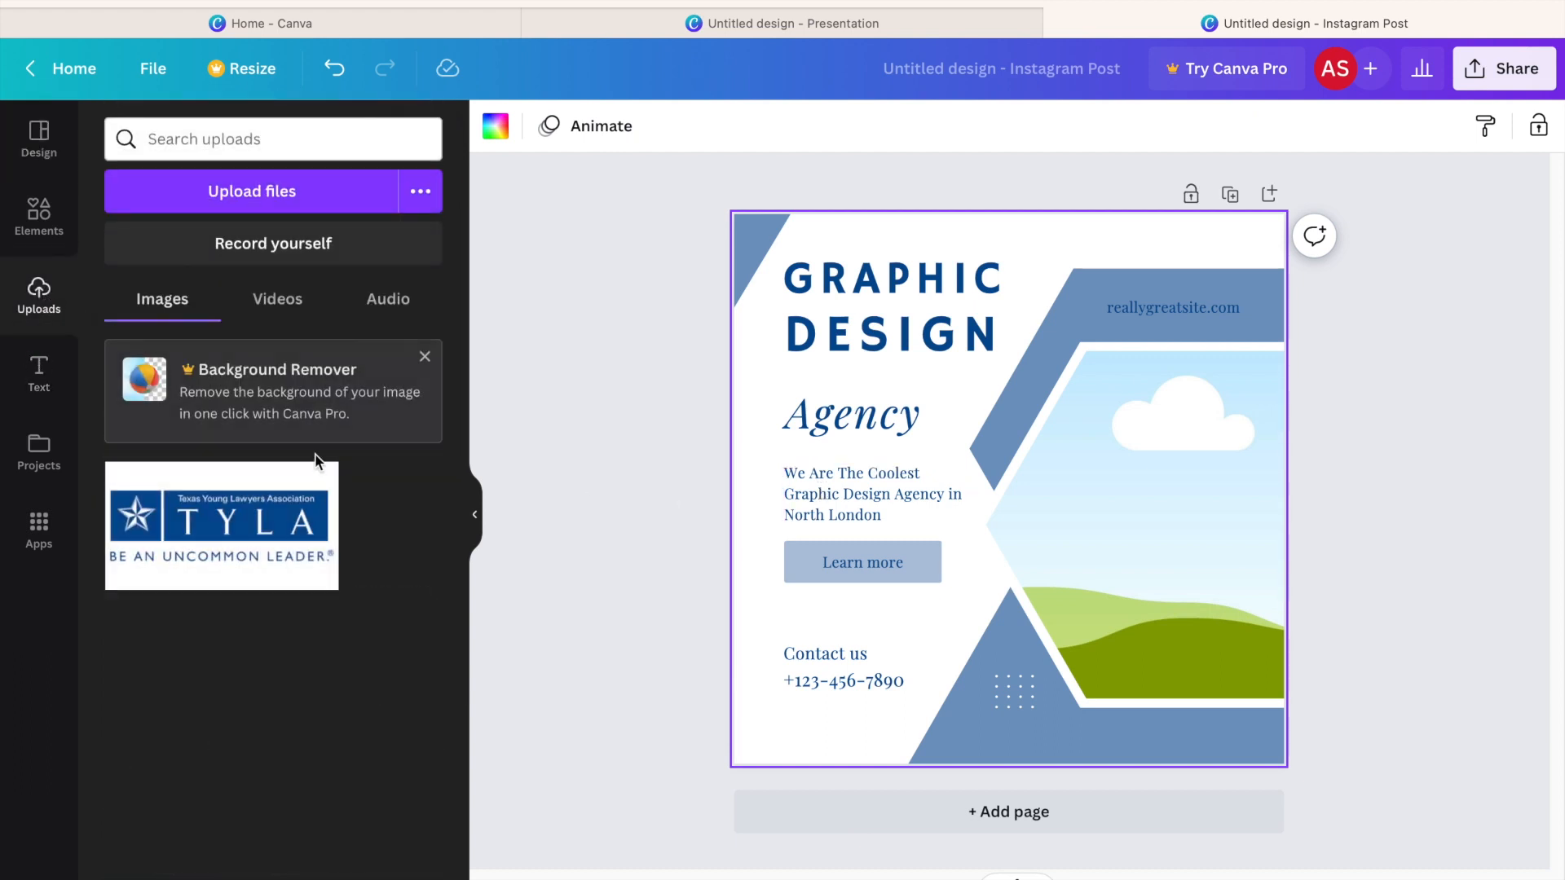
{"action": "left_click", "coordinate": [264, 538]}
{"action": "left_click_drag", "start_coordinate": [1023, 498], "coordinate": [1163, 507]}
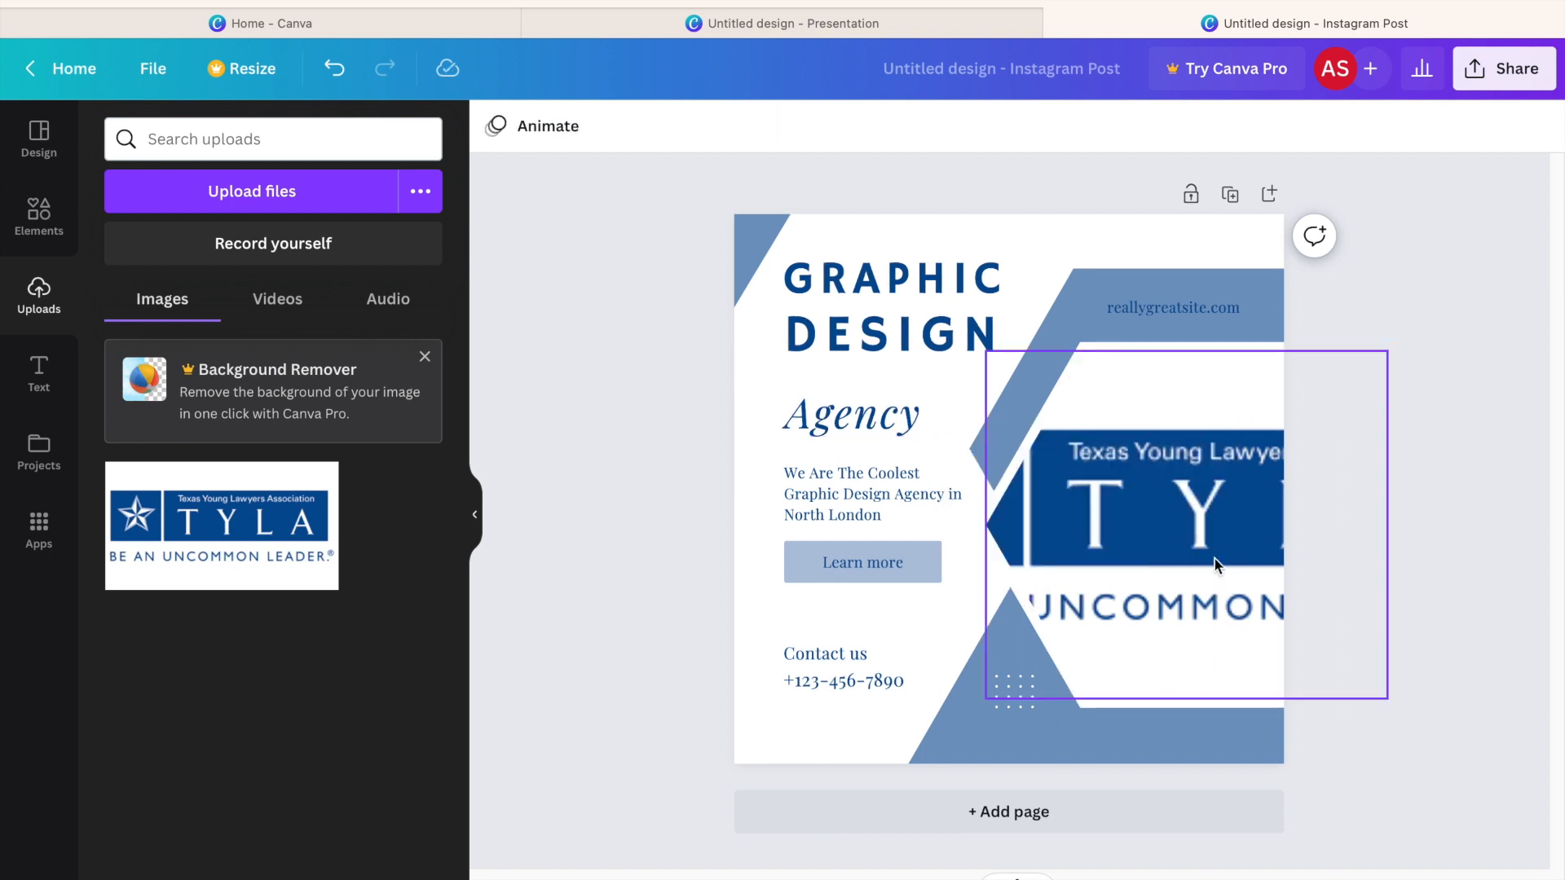